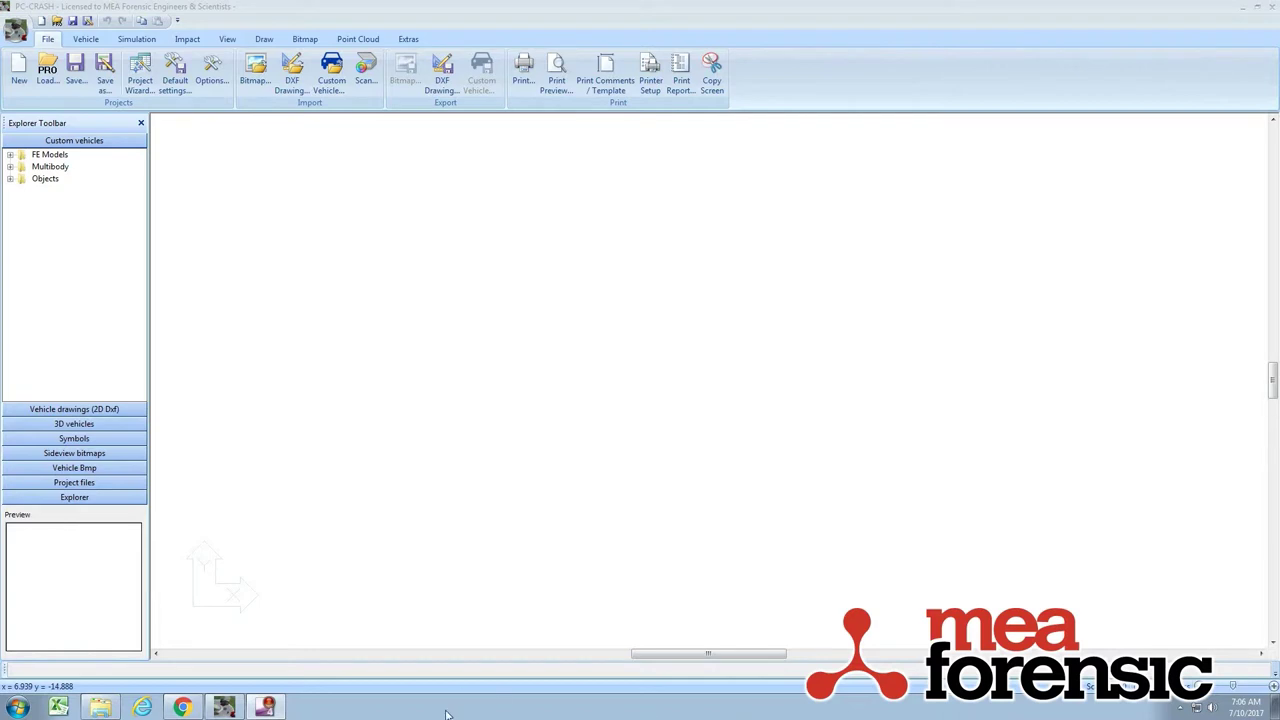
Import the Orchard curves.xyz scan from the Scans folder into the drawing and view its full extent.
left_click(100, 707)
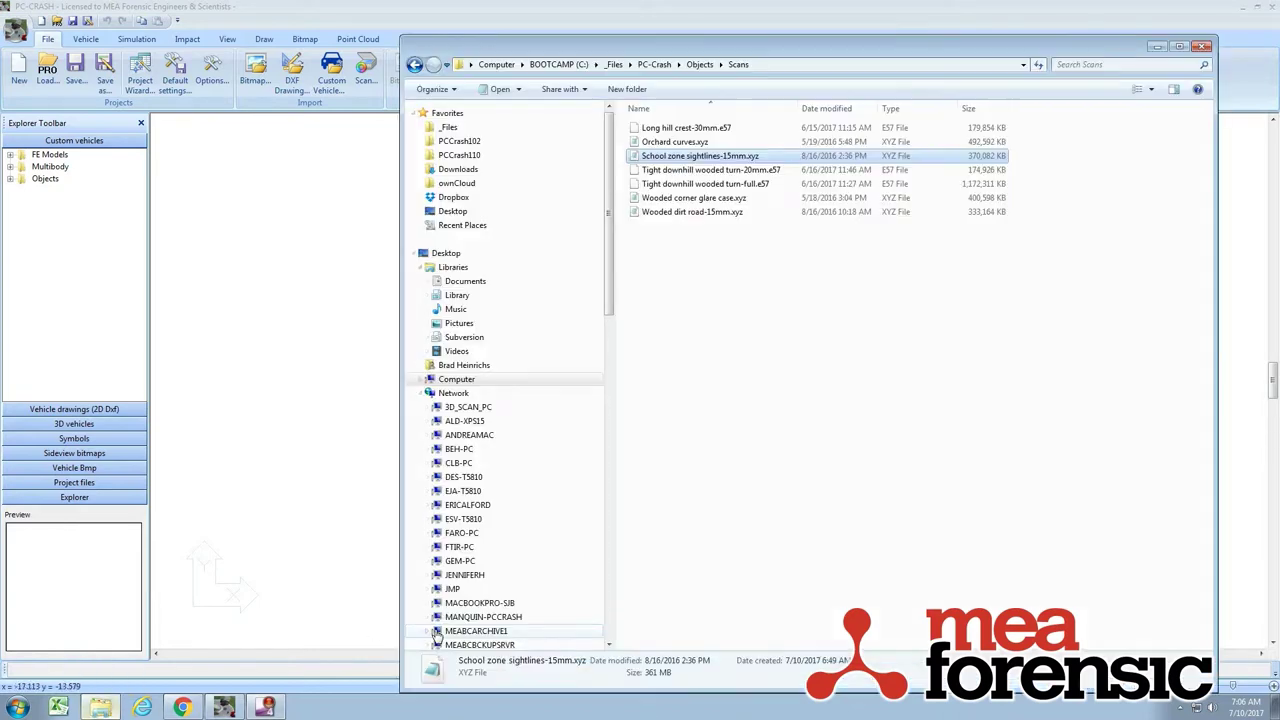
left_click(688, 144)
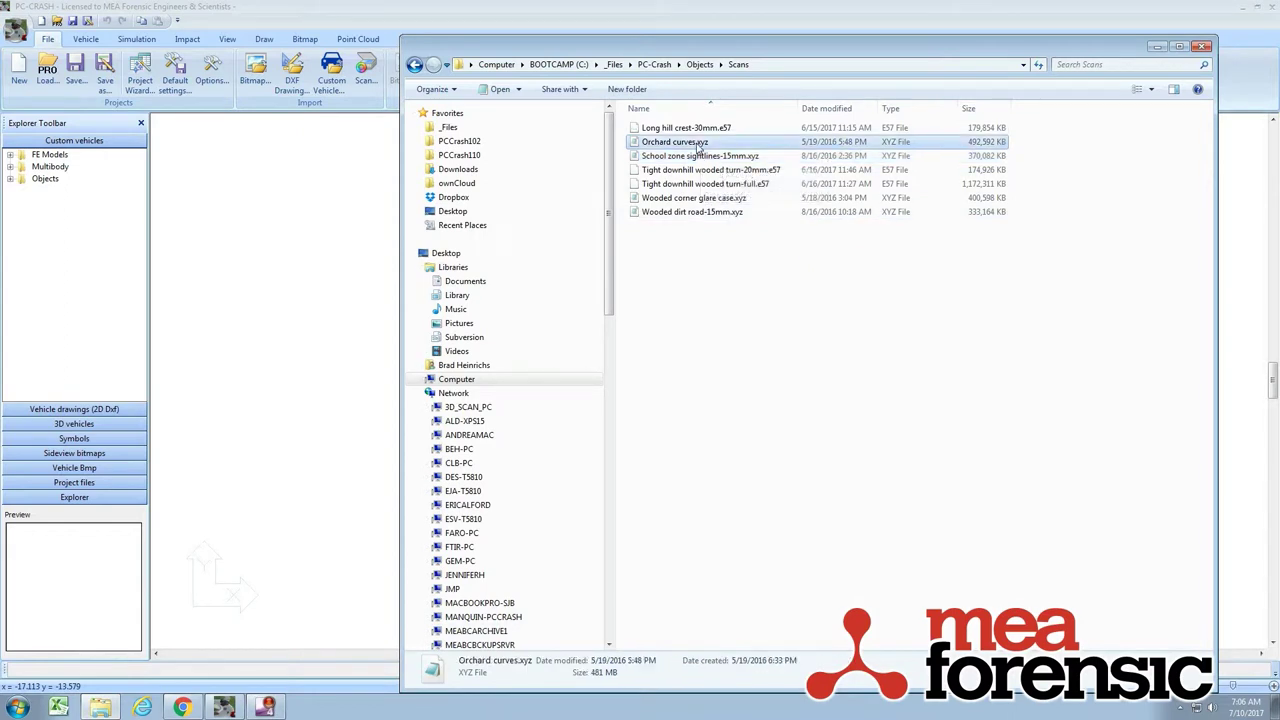
left_click_drag(688, 146, 340, 343)
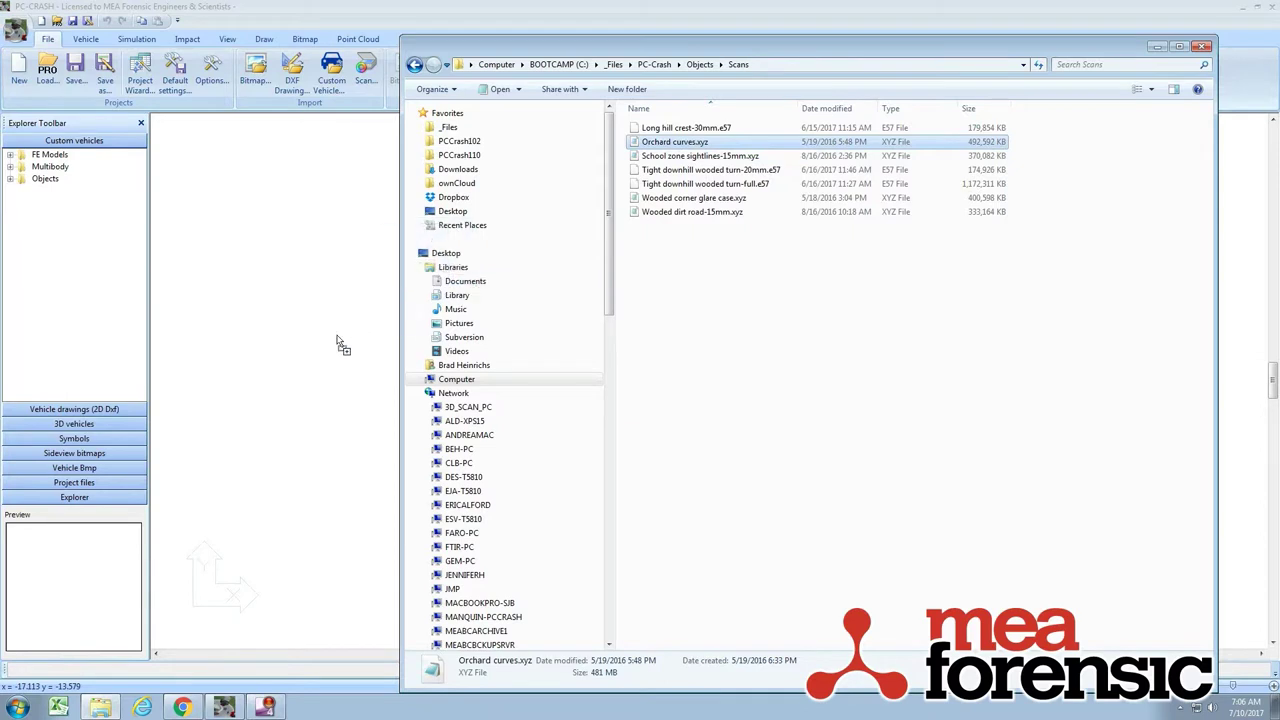
left_click(387, 24)
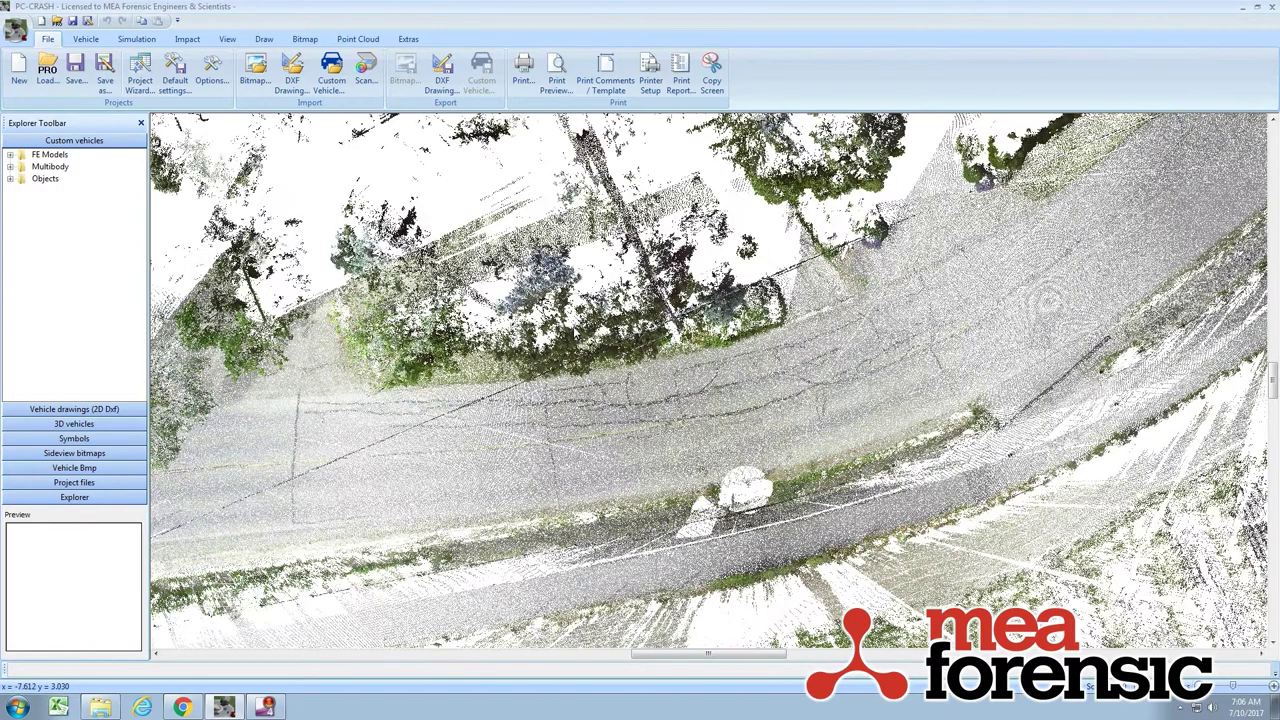
scroll(580, 334, "down", 6)
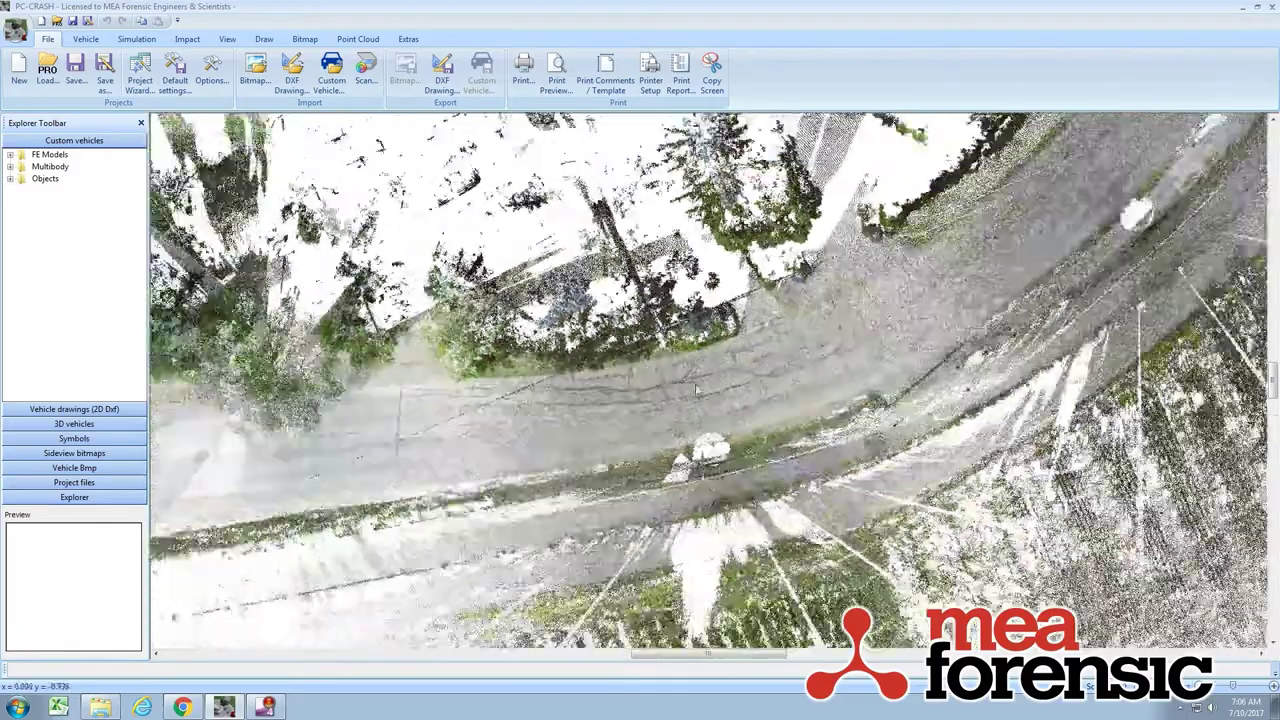
scroll(751, 411, "down", 3)
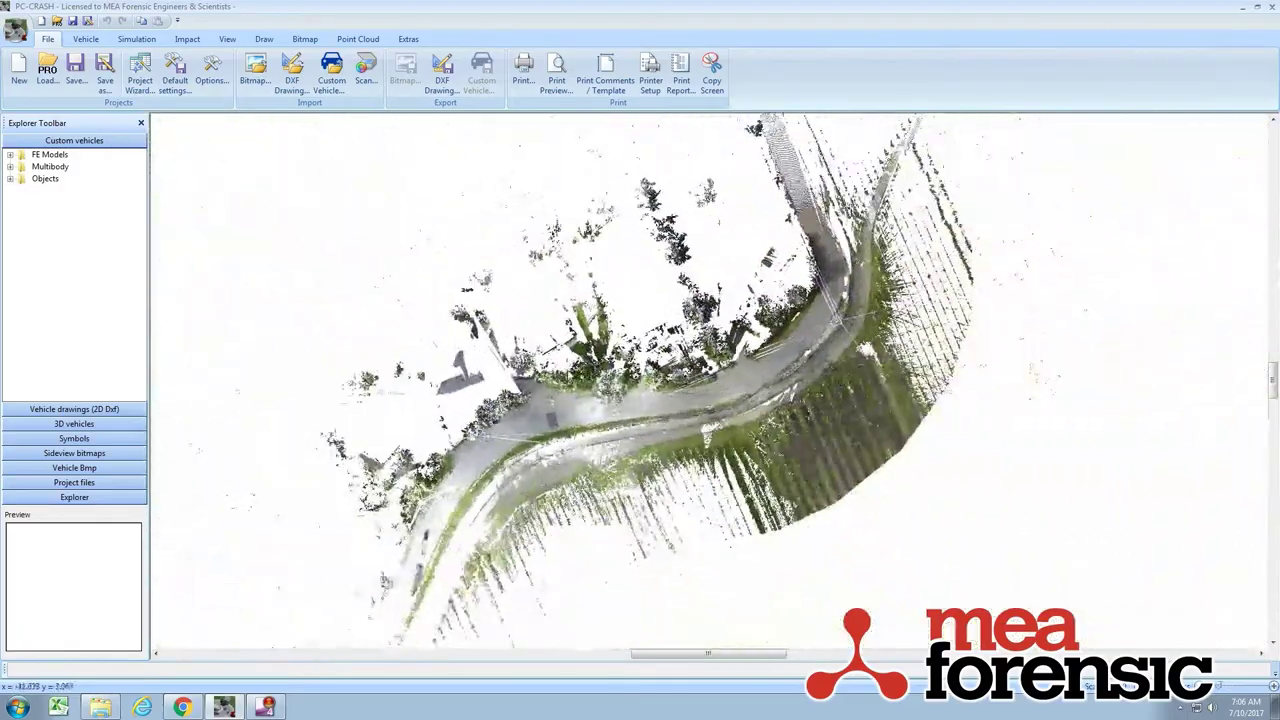
Start a new project and import the Tight downhill wooded turn-20mm.e57 scan from the Scans folder.
left_click(24, 76)
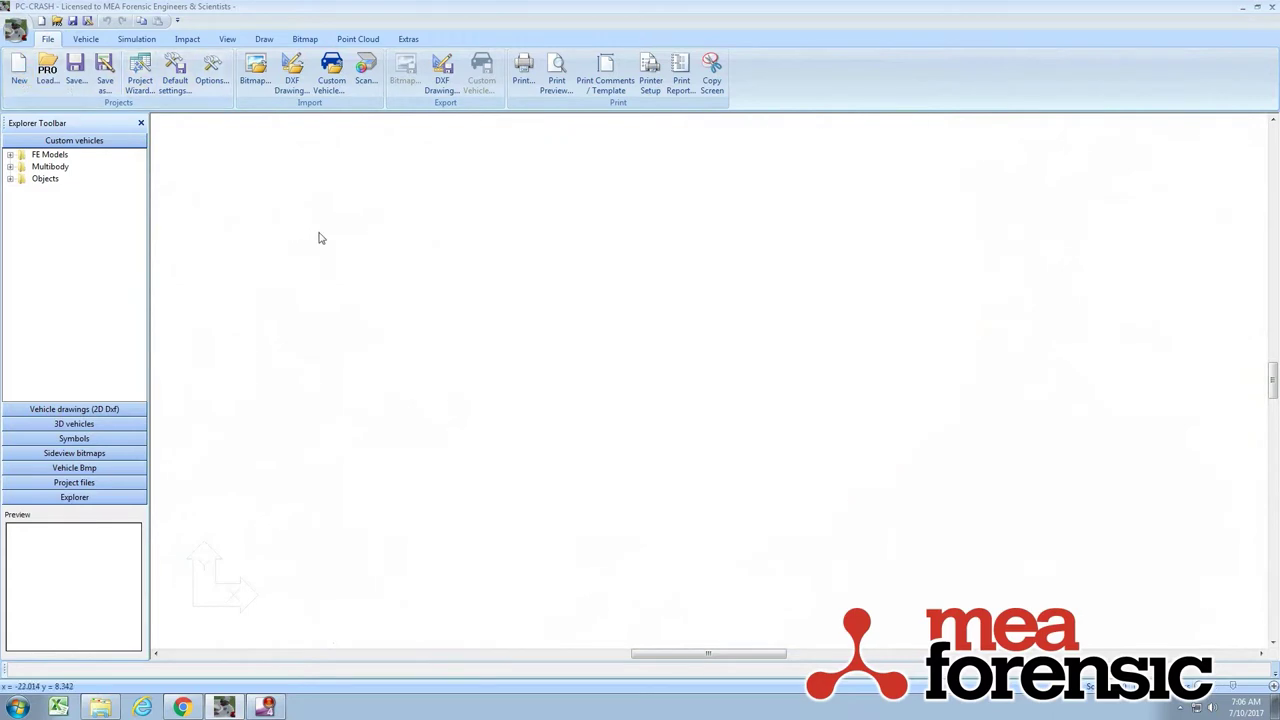
left_click(101, 708)
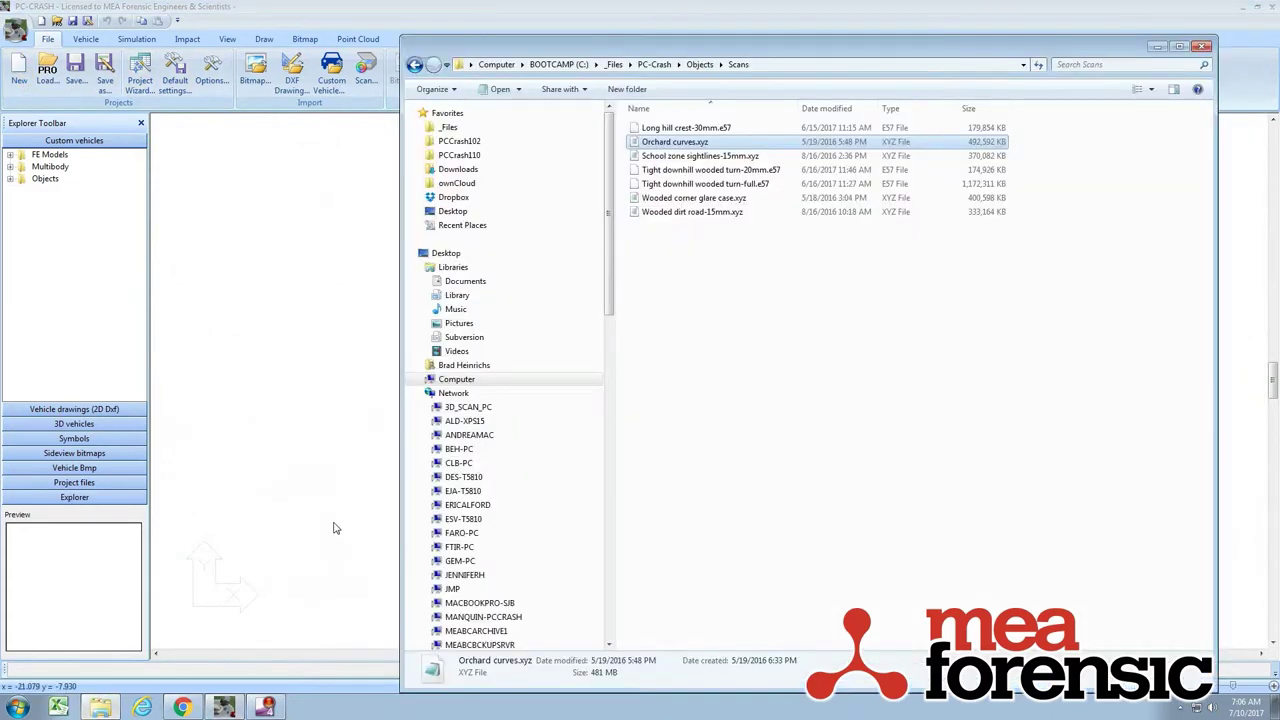
left_click(737, 174)
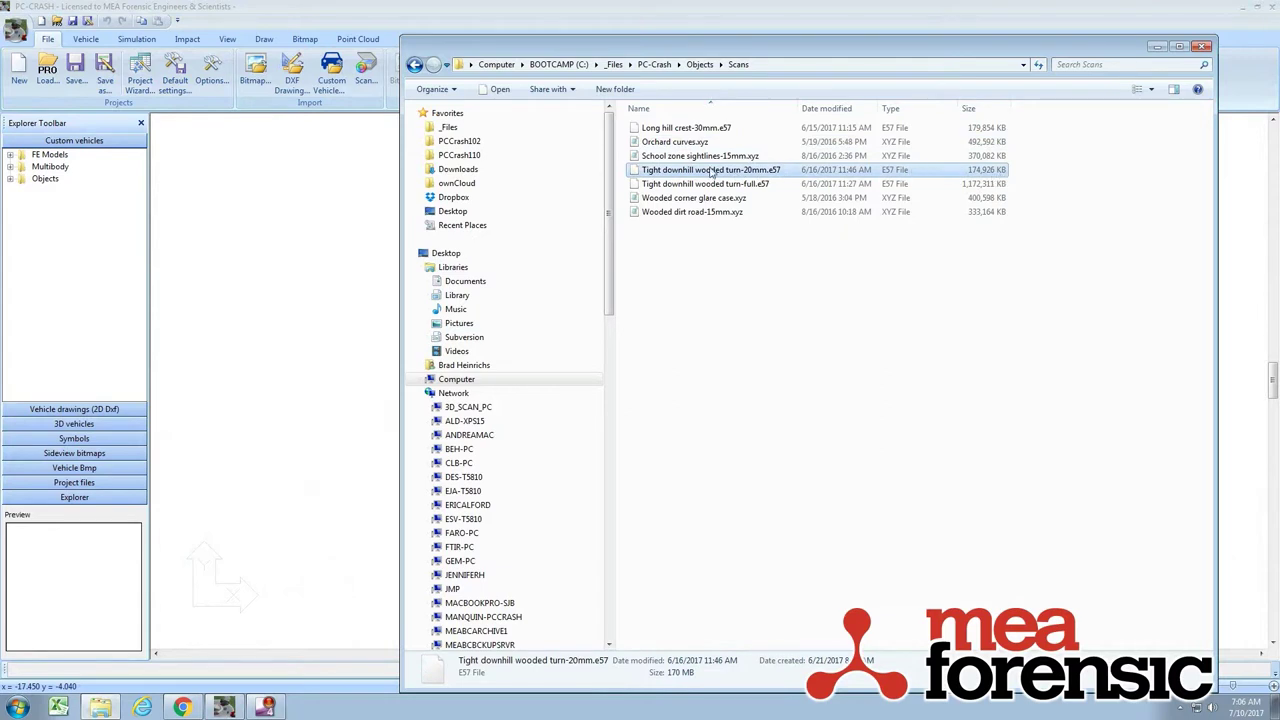
left_click_drag(712, 172, 325, 369)
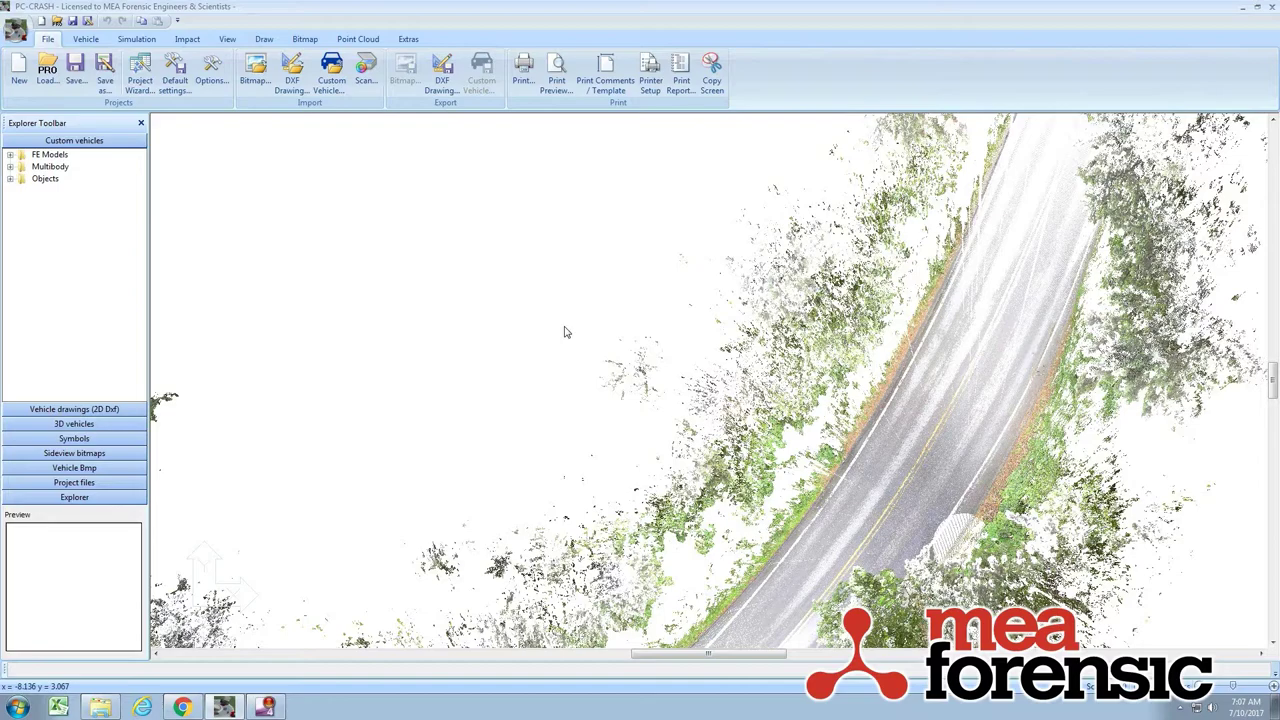
scroll(567, 332, "down", 5)
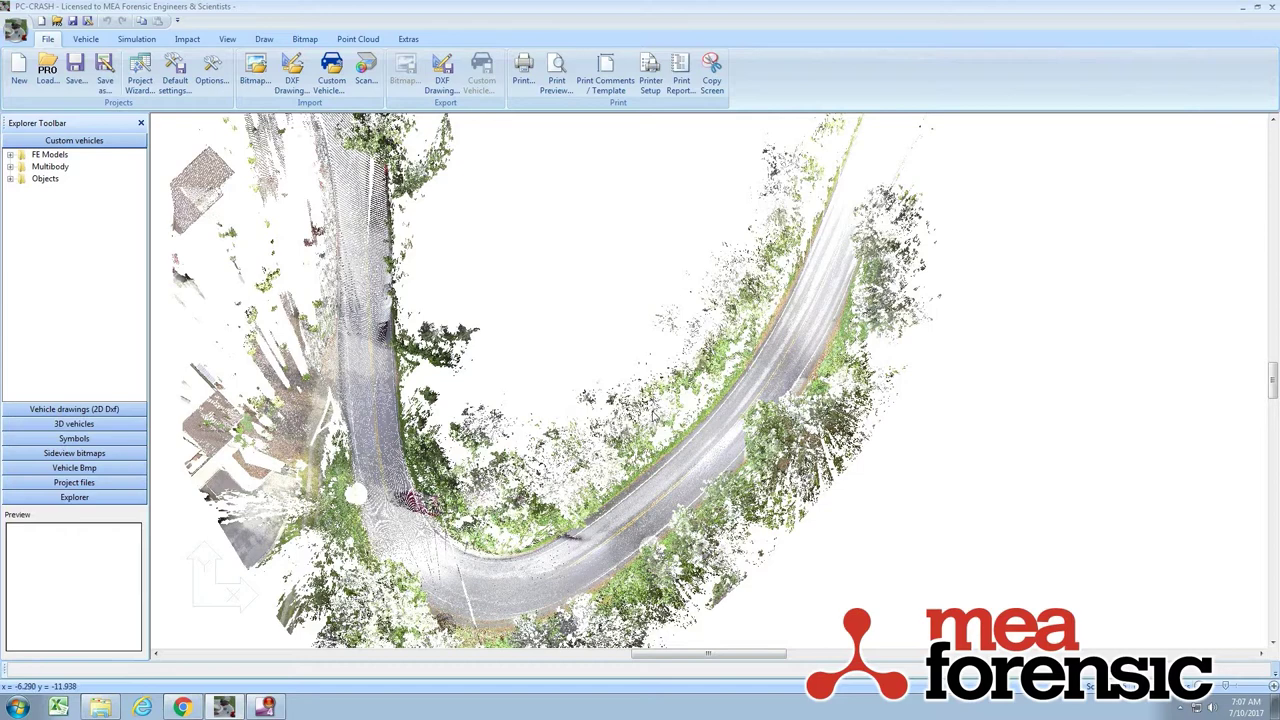
scroll(673, 421, "down", 2)
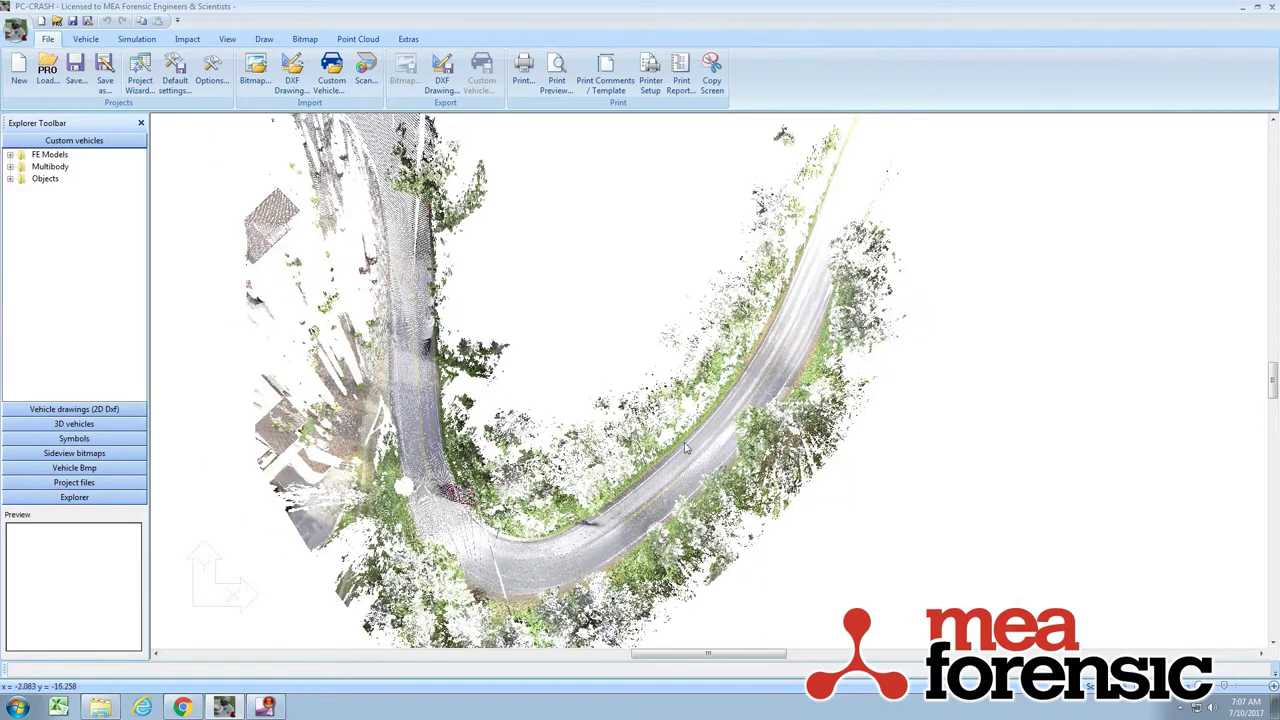
Set a camera position on the road near the bend and inspect the point cloud in the 3D window.
left_click(229, 40)
left_click(428, 74)
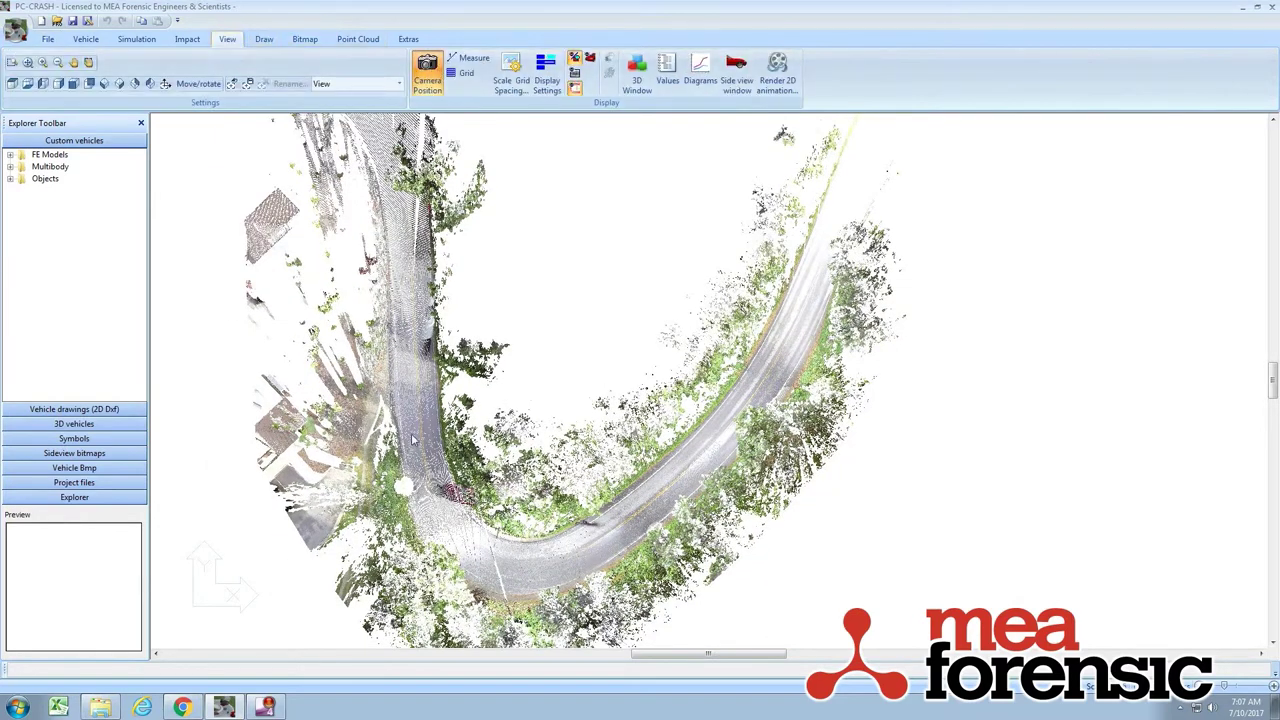
left_click(423, 465)
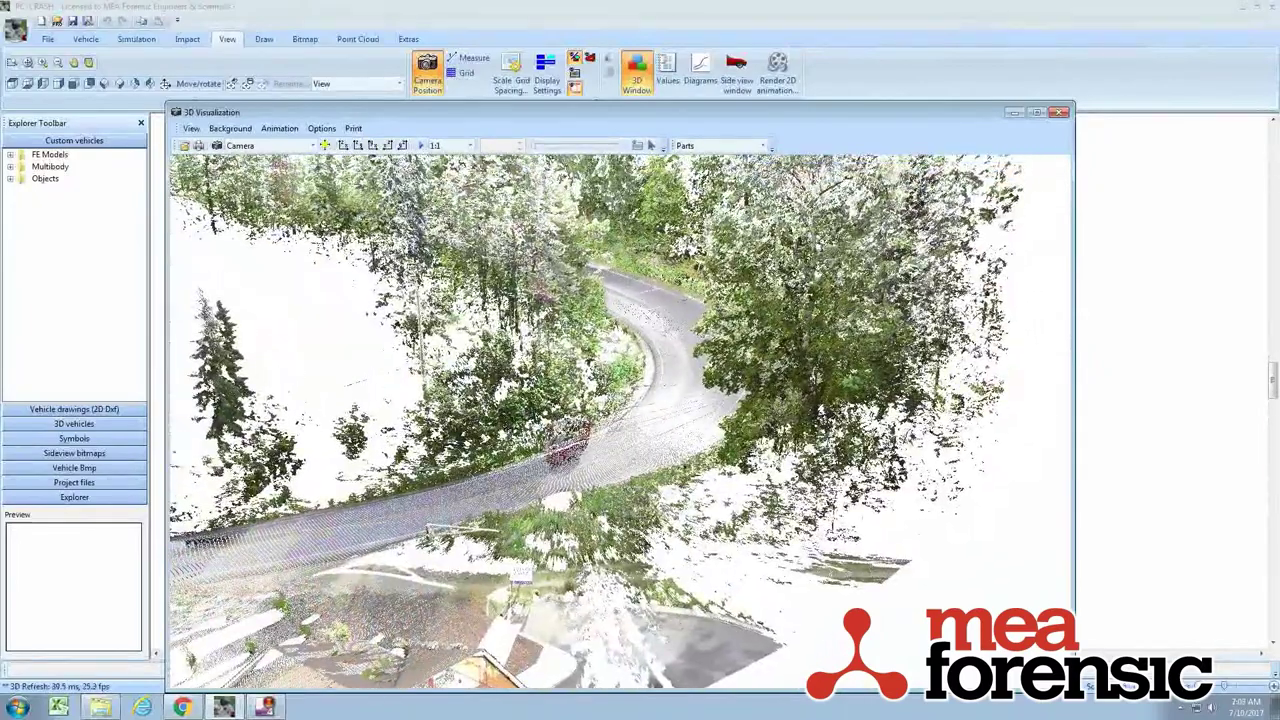
left_click(1060, 112)
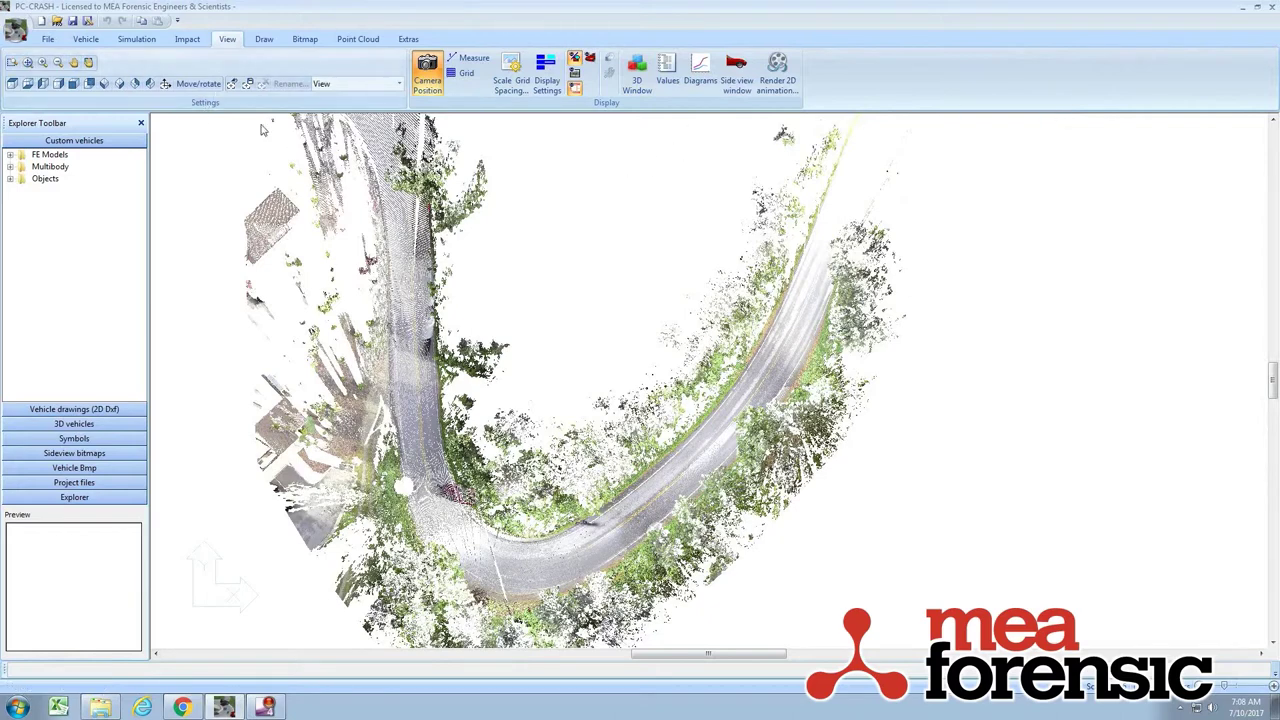
Examine the scanned road's slope in a side elevation view and return to the top view of the whole scan.
left_click(73, 84)
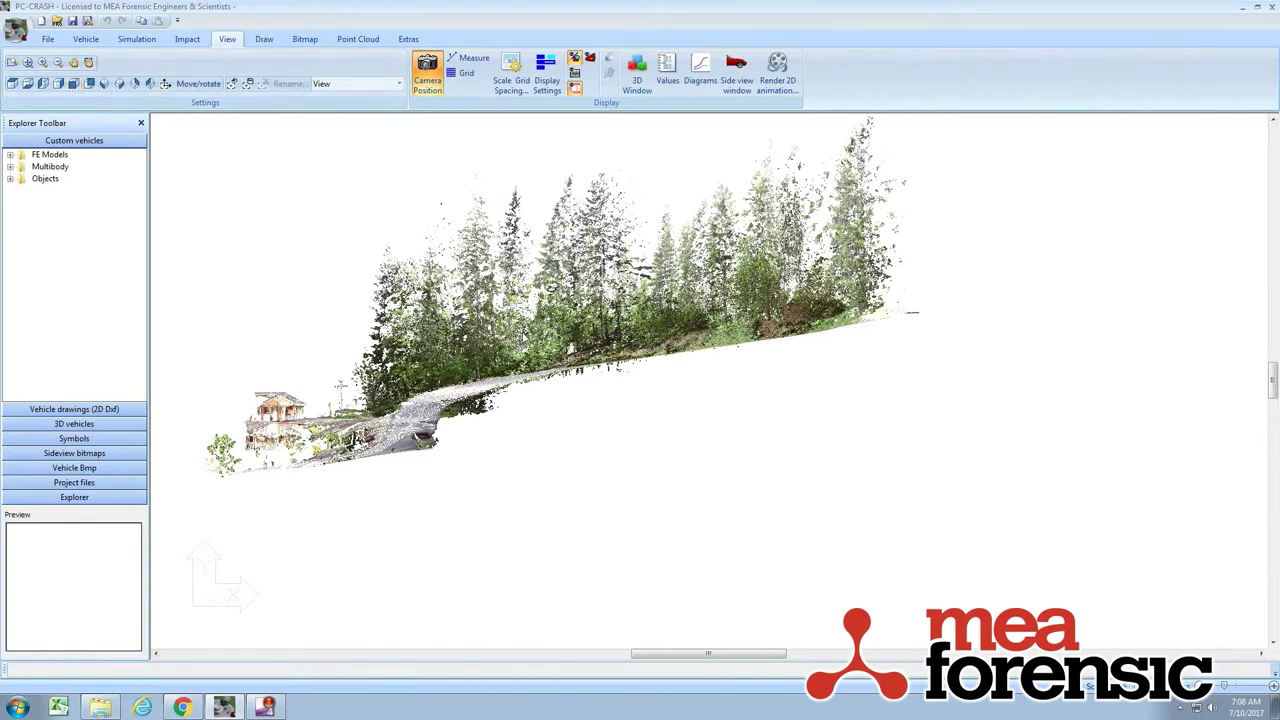
left_click(12, 86)
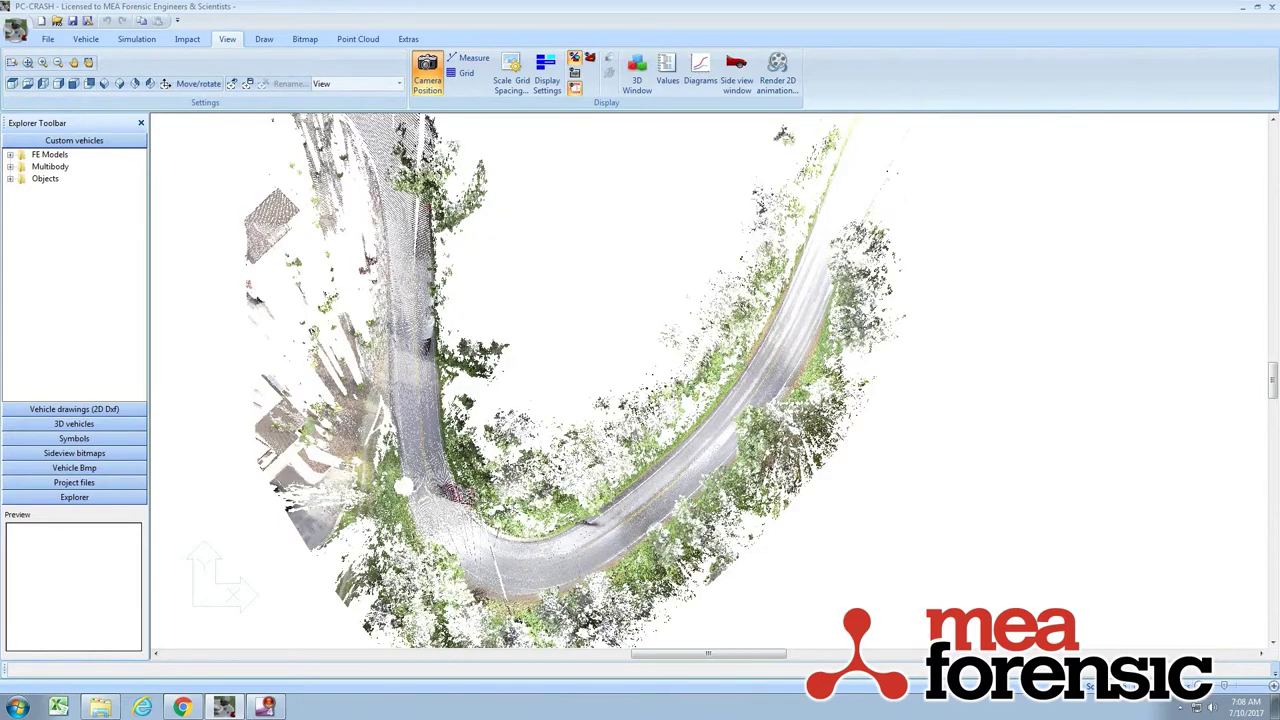
scroll(536, 372, "down", 2)
scroll(540, 450, "down", 1)
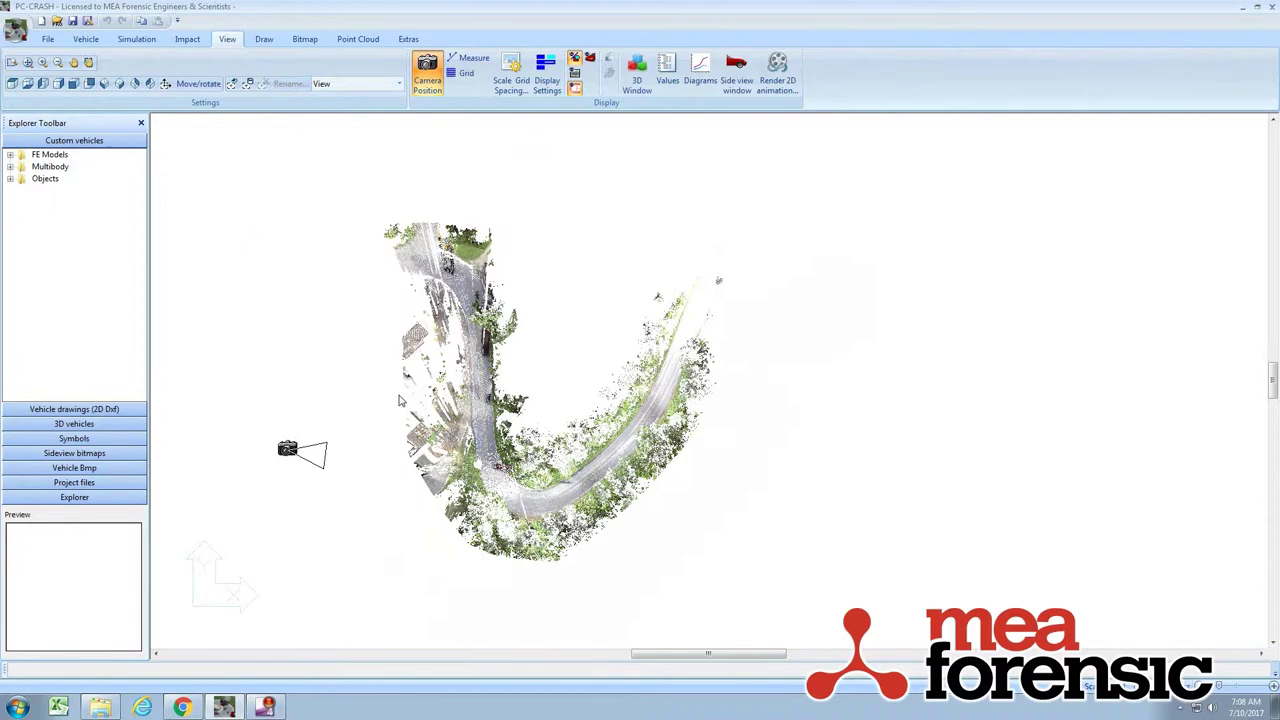
scroll(338, 455, "up", 2)
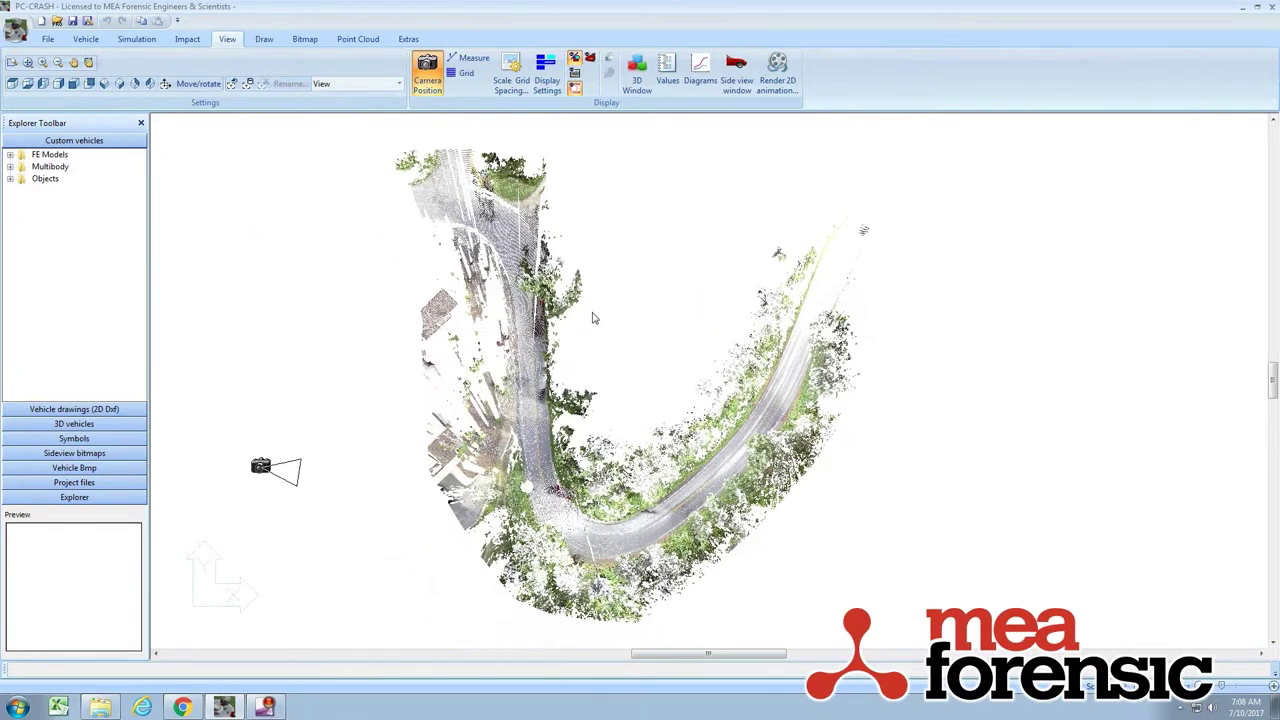
Select the off-road points along the outer side of the road curve with a polygon and delete them.
left_click(264, 39)
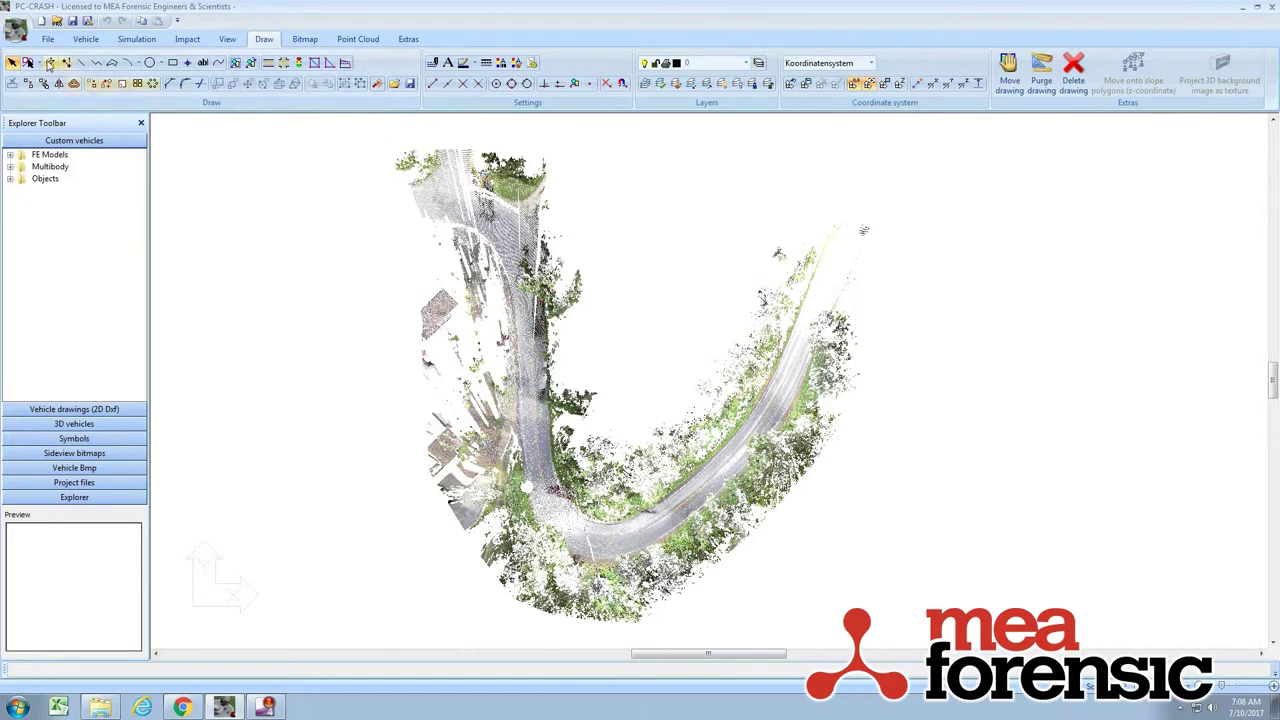
left_click(492, 432)
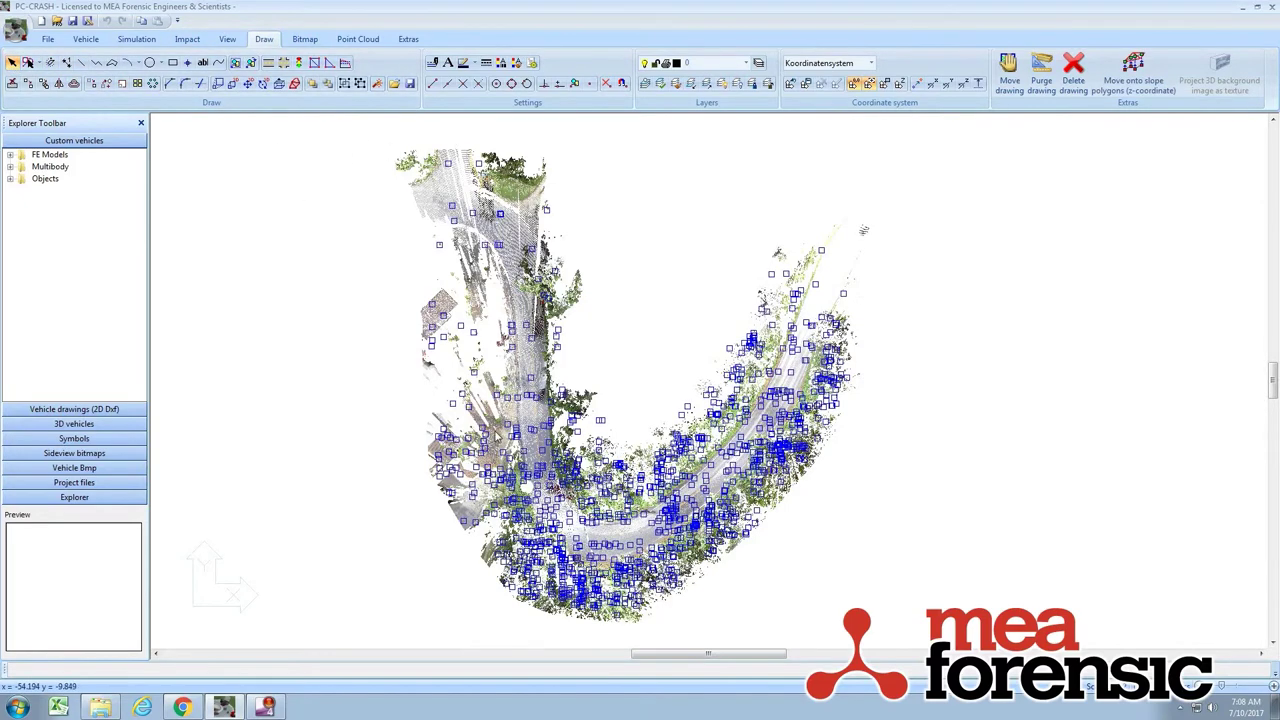
right_click(531, 415)
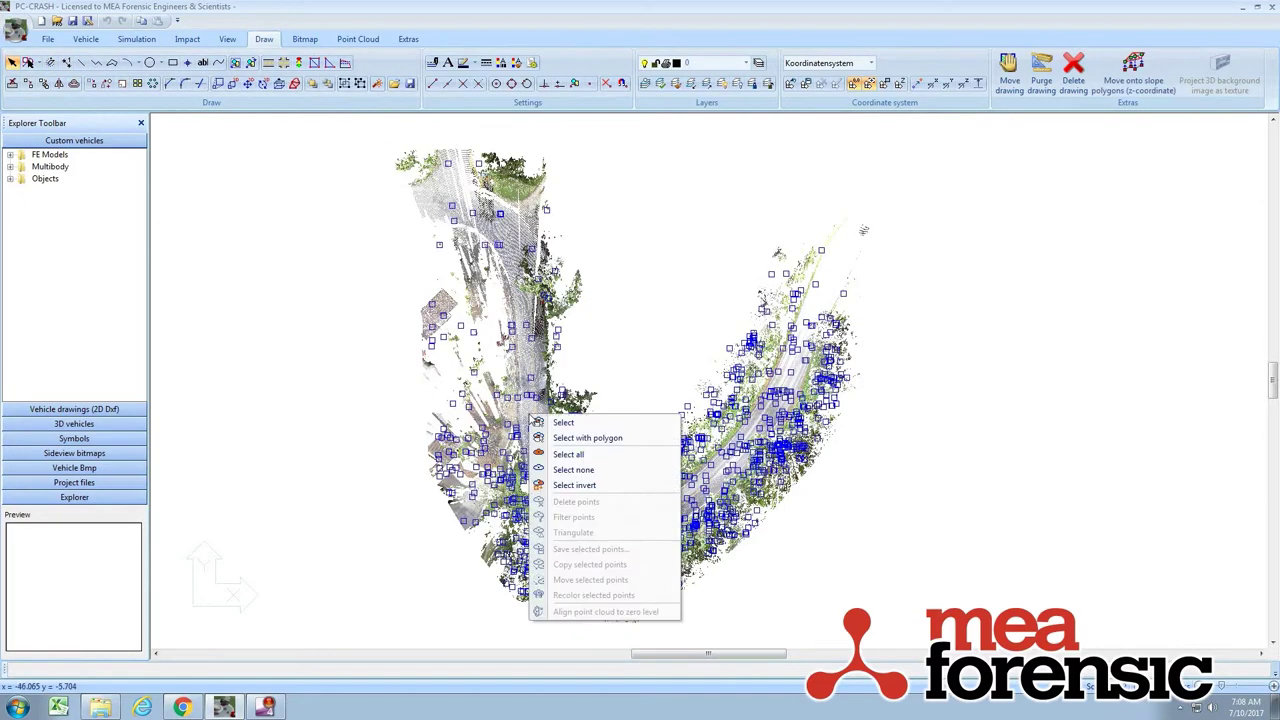
left_click(565, 438)
left_click(428, 229)
left_click(469, 230)
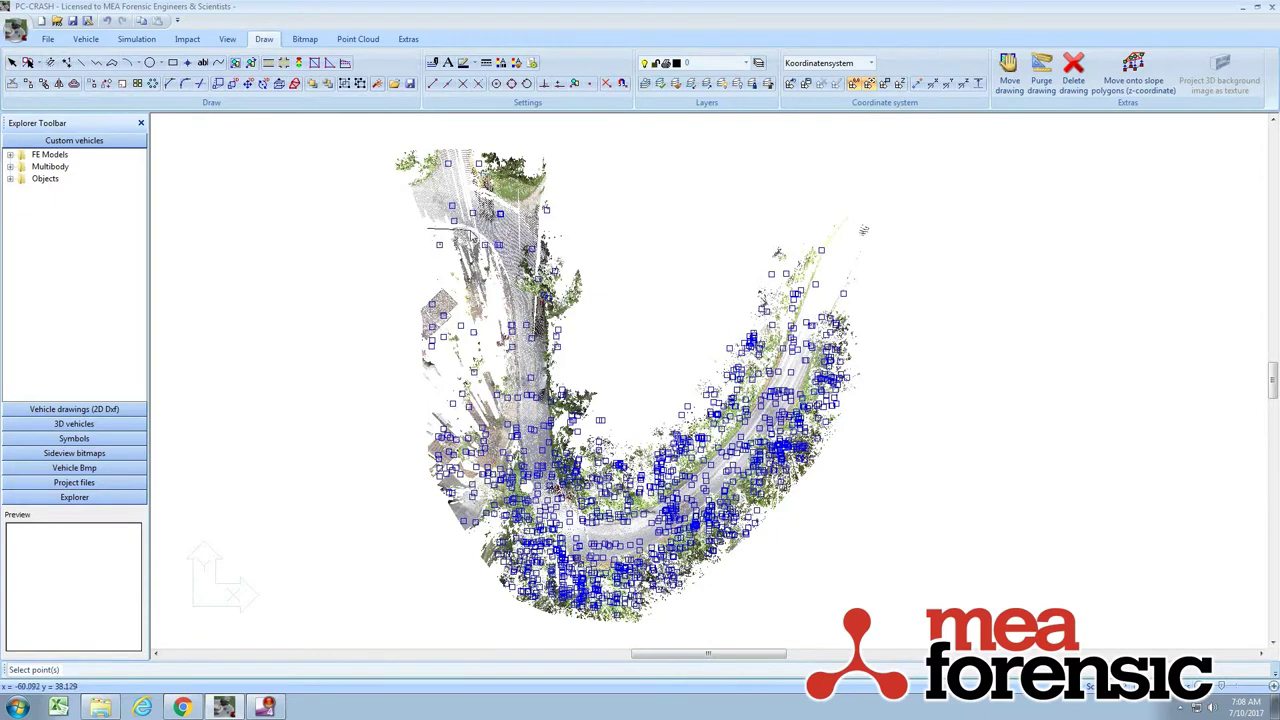
left_click(497, 262)
left_click(890, 217)
left_click(882, 478)
left_click(720, 618)
double_click(430, 321)
key("Escape")
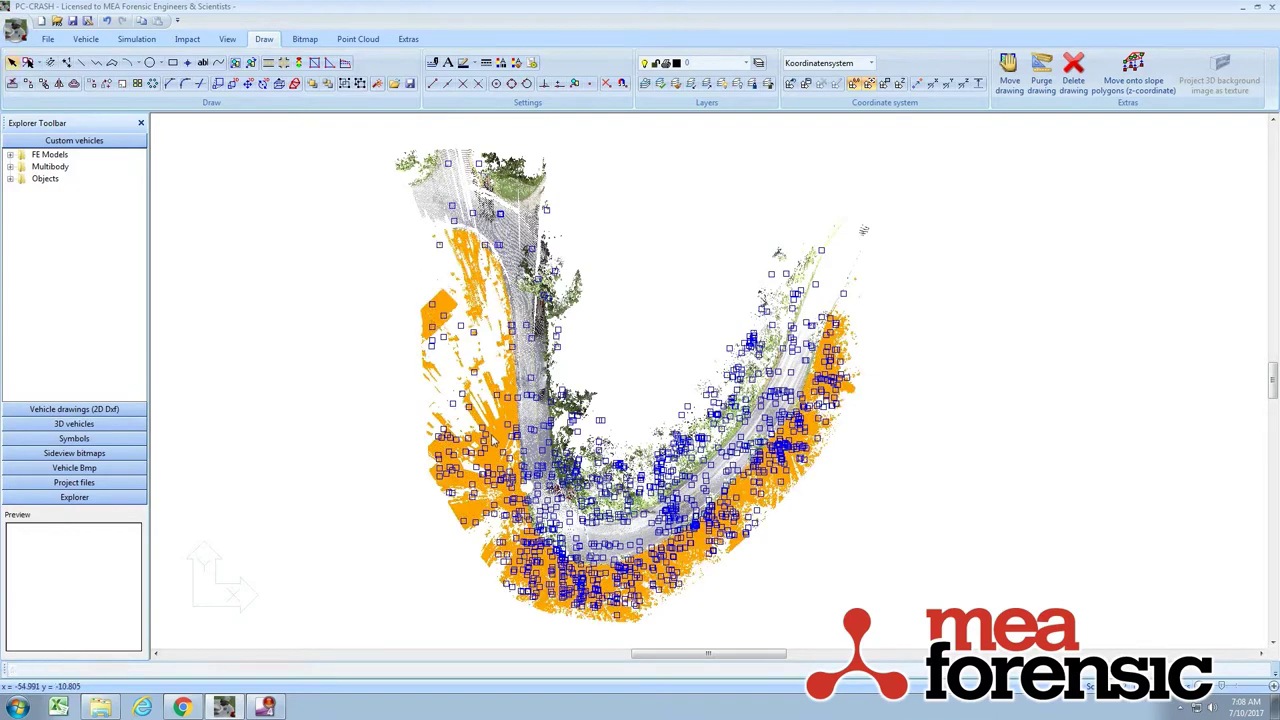
right_click(494, 437)
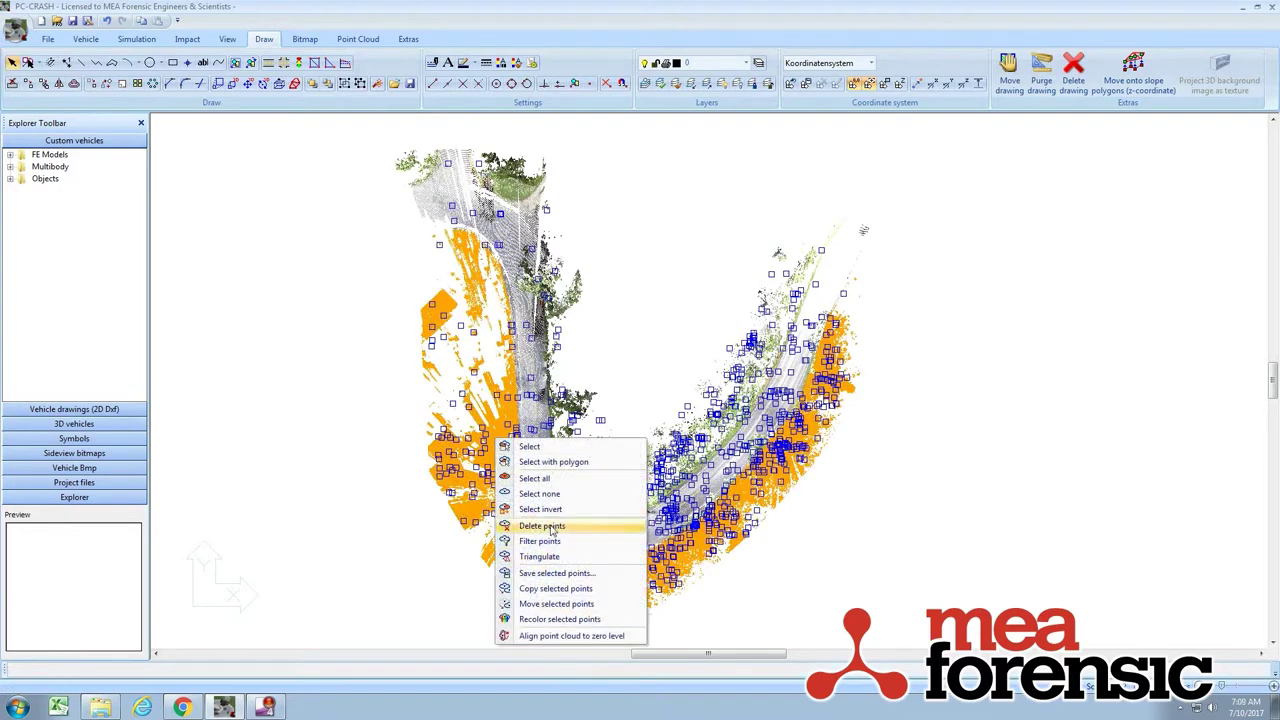
left_click(580, 529)
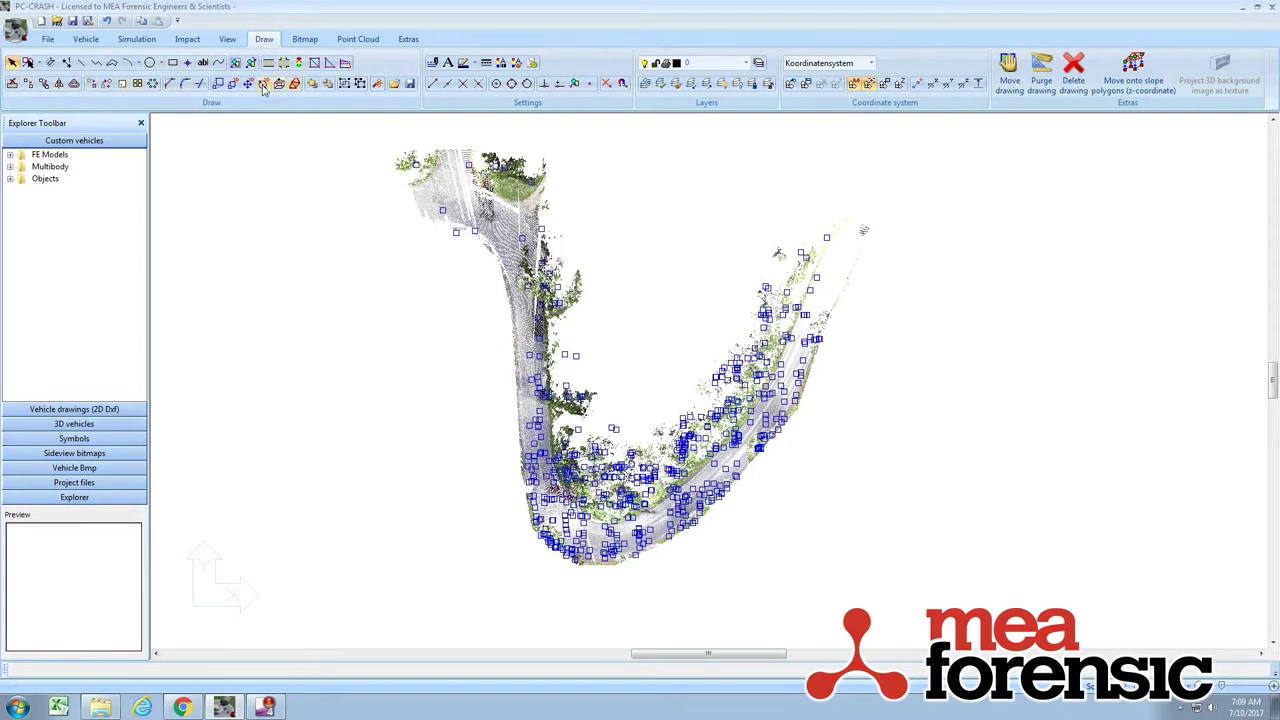
Check the trimmed point cloud's number of points in its object properties.
left_click(387, 180)
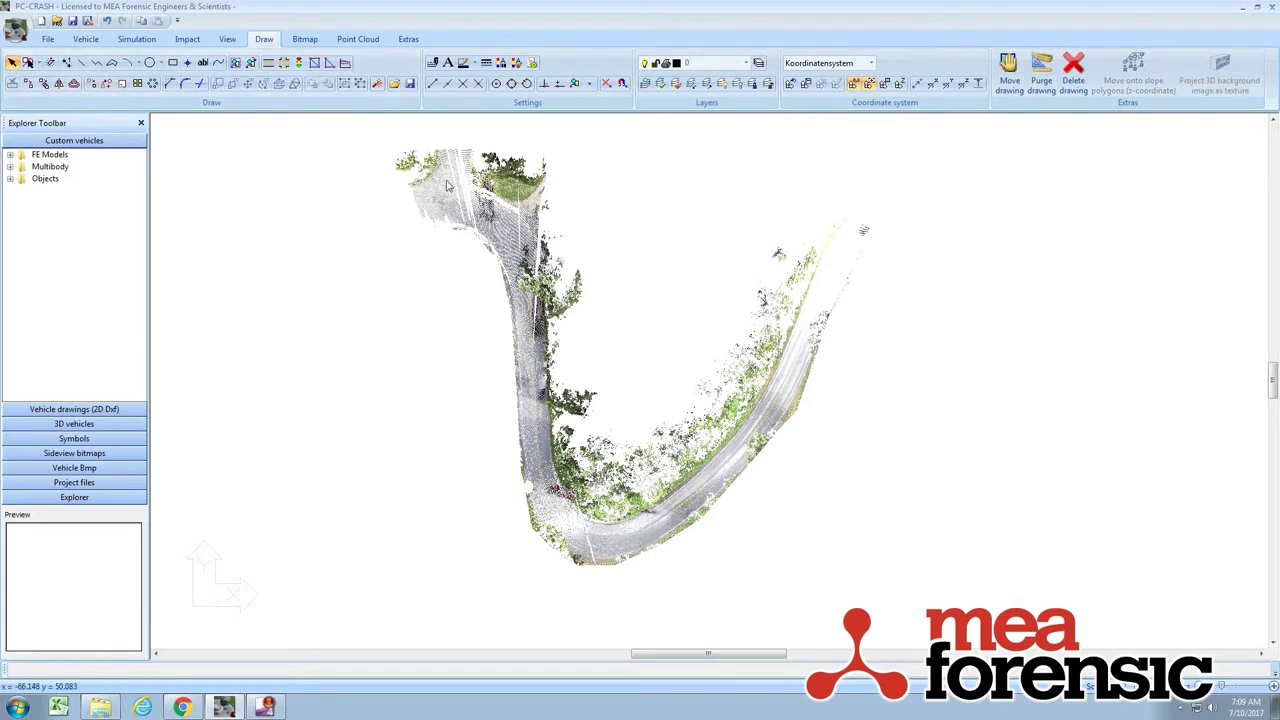
right_click(469, 201)
double_click(457, 203)
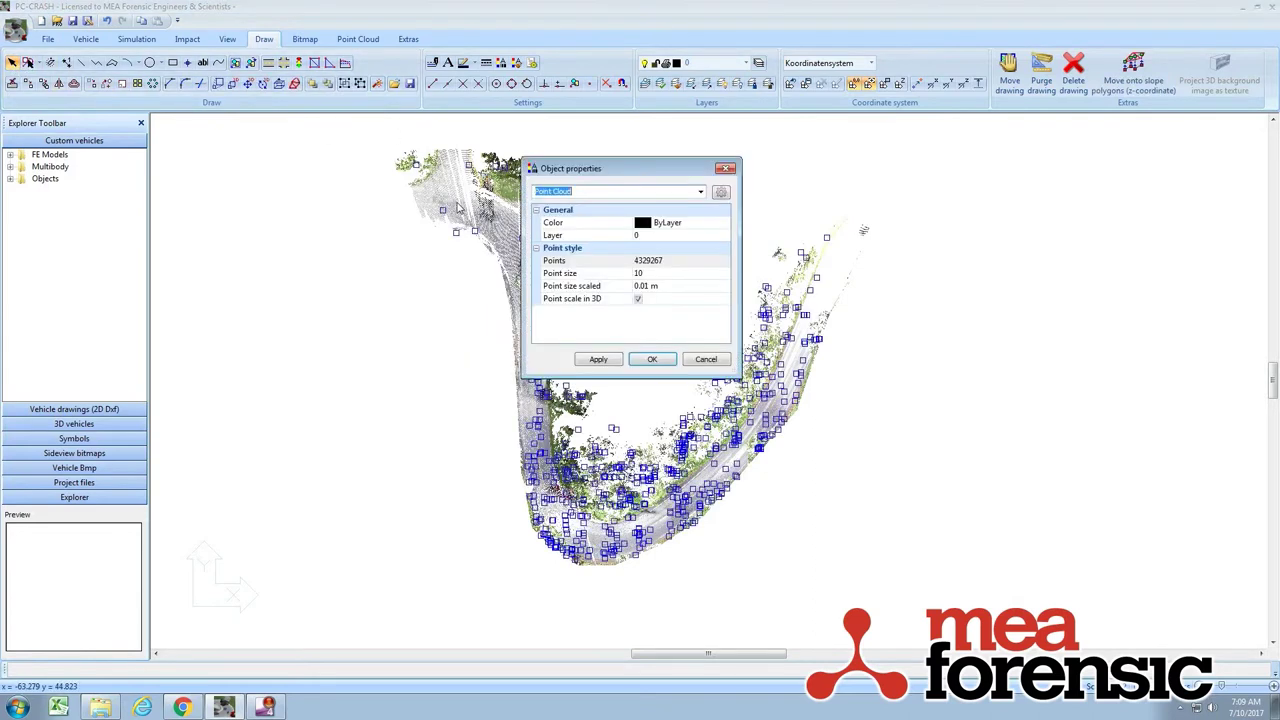
left_click(652, 359)
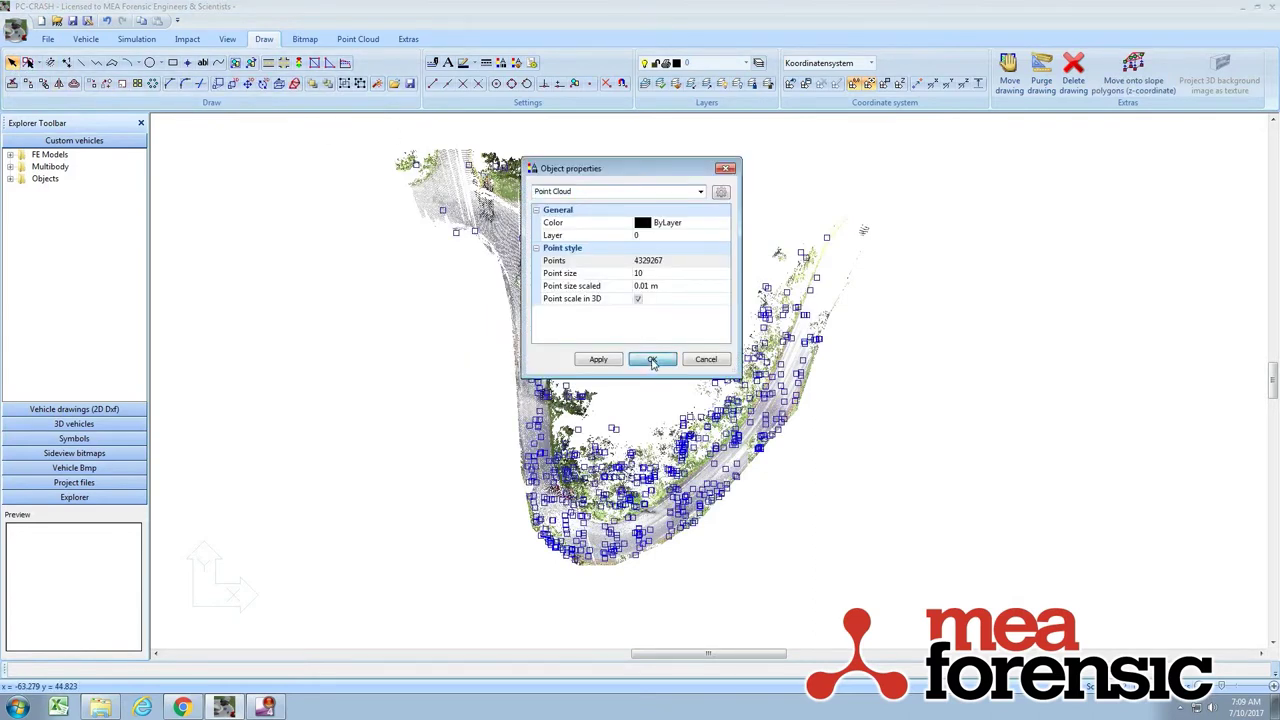
Select the off-road points along the inner side of the road curve and beyond its upper-left end with a polygon and delete them.
right_click(488, 203)
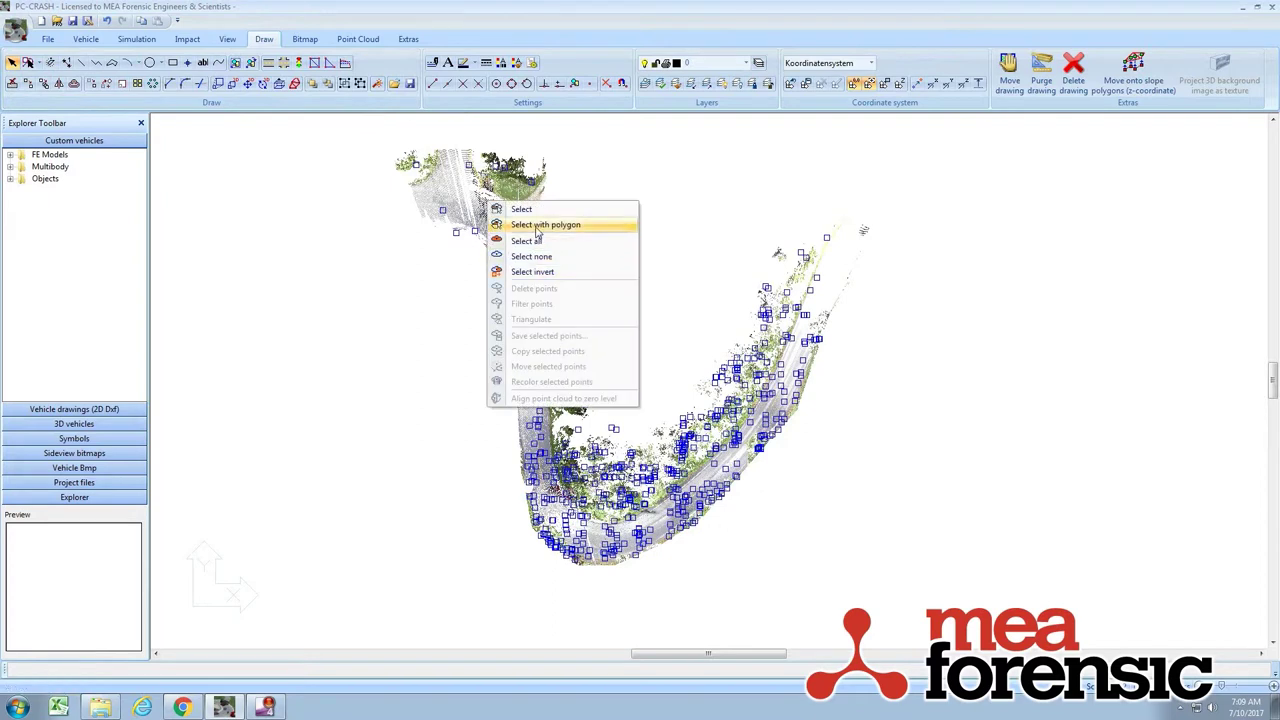
left_click(537, 225)
left_click(396, 180)
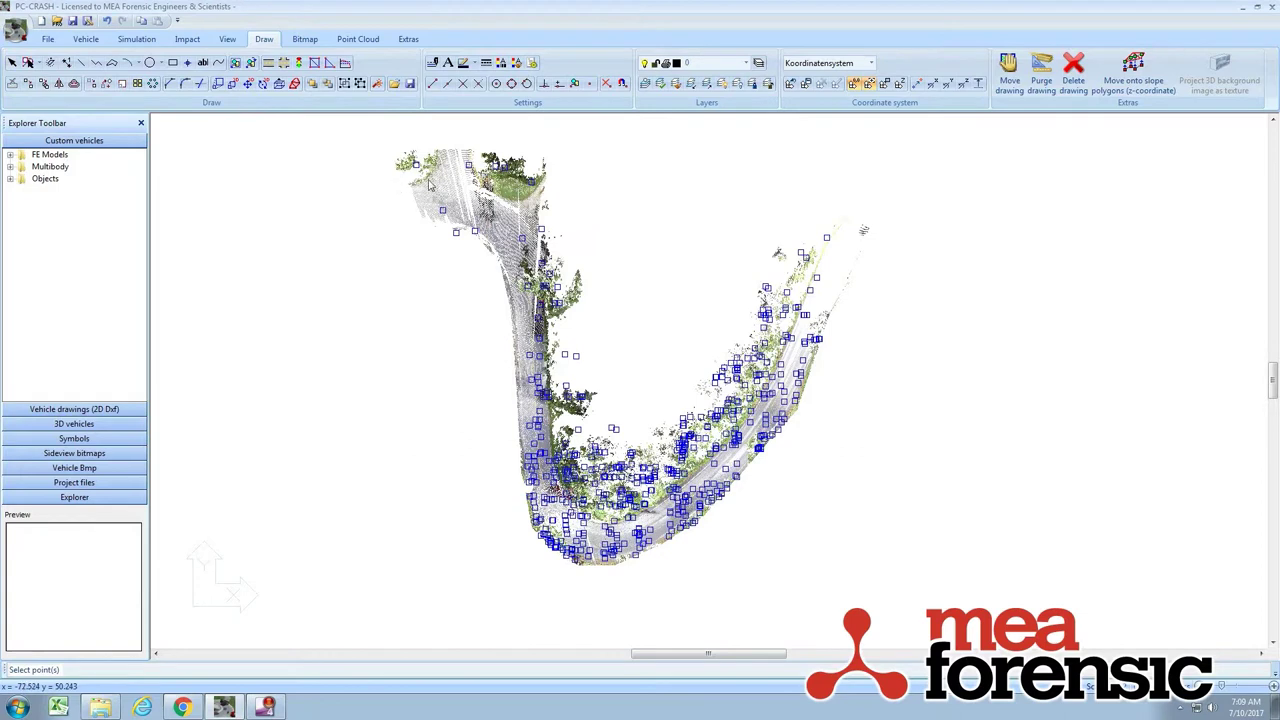
left_click(488, 186)
left_click(845, 192)
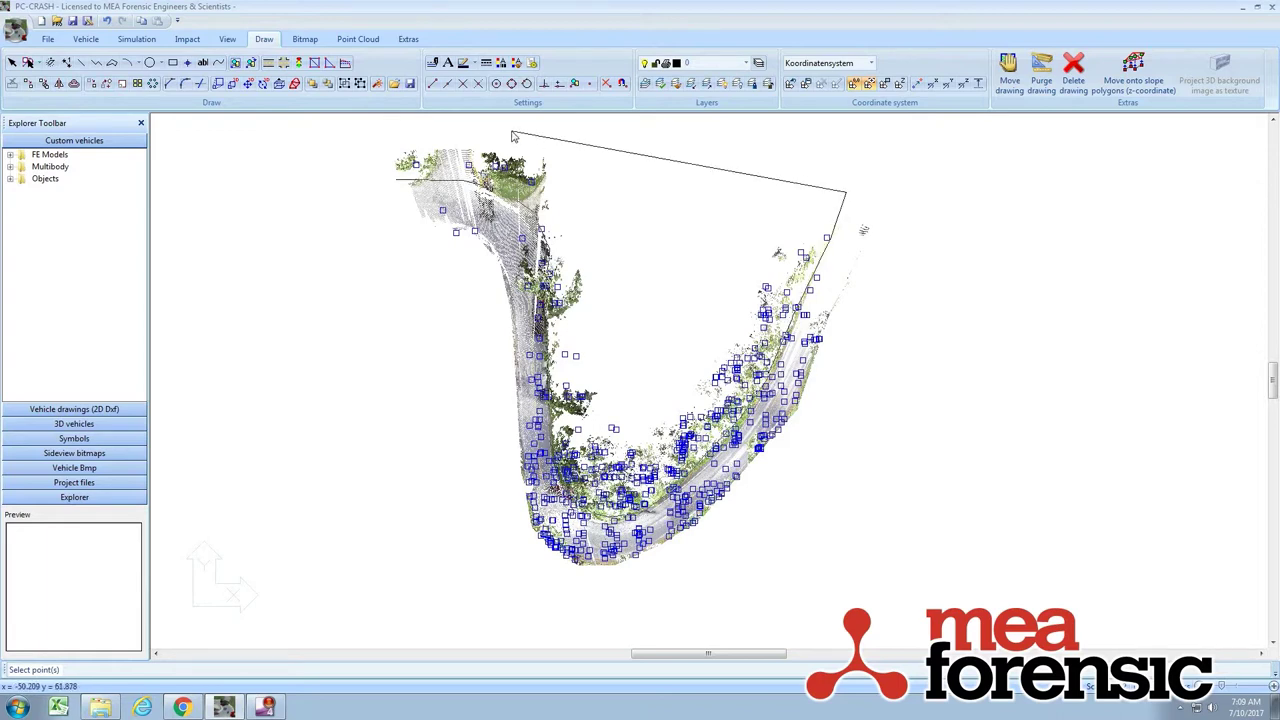
double_click(335, 158)
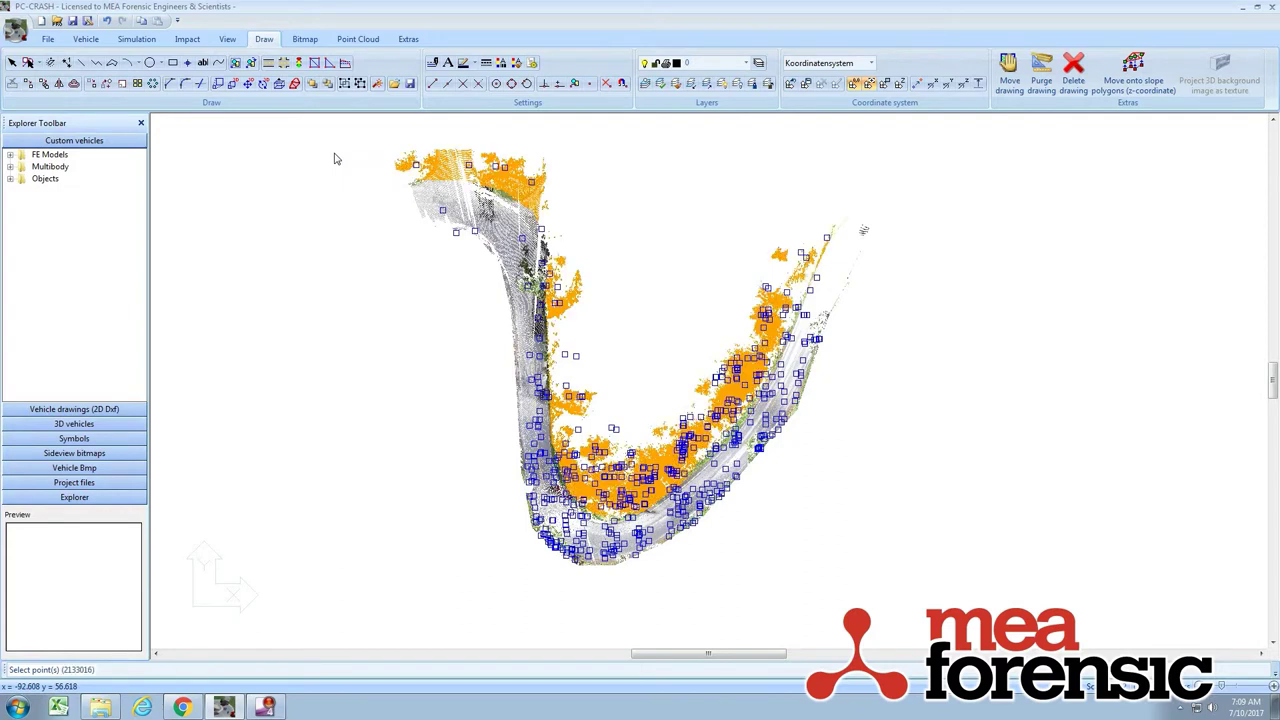
right_click(506, 181)
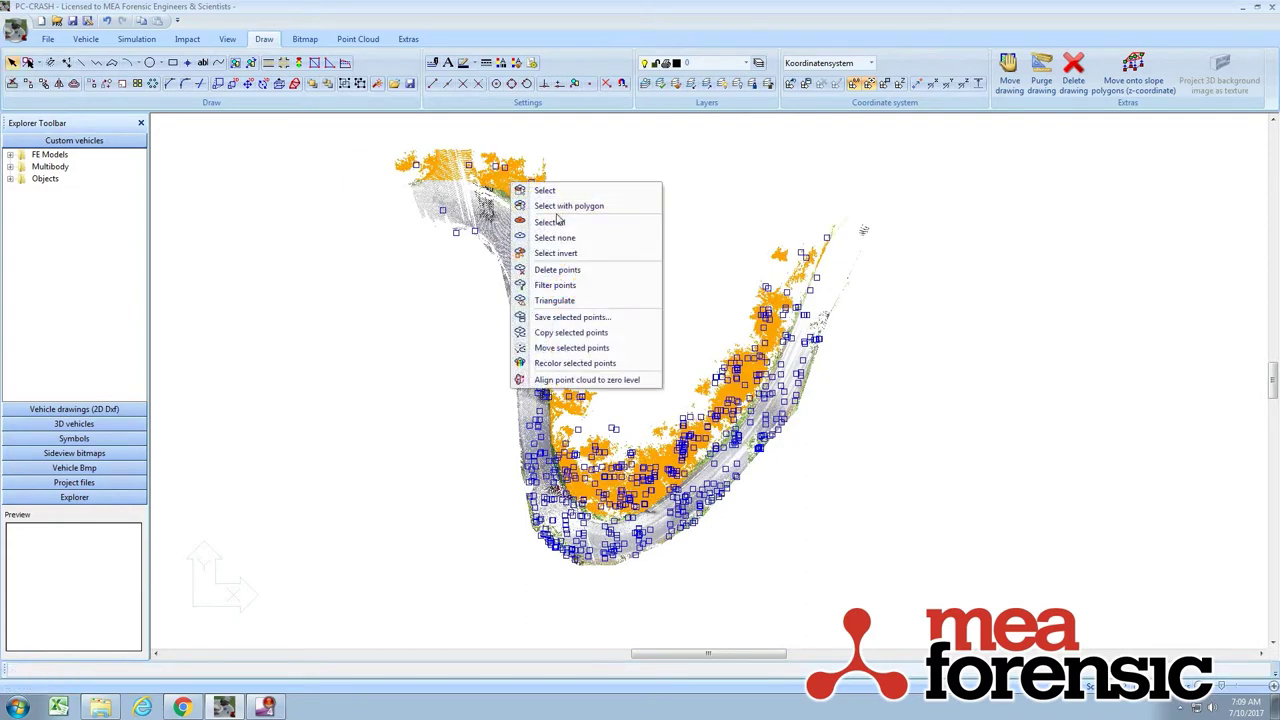
left_click(576, 278)
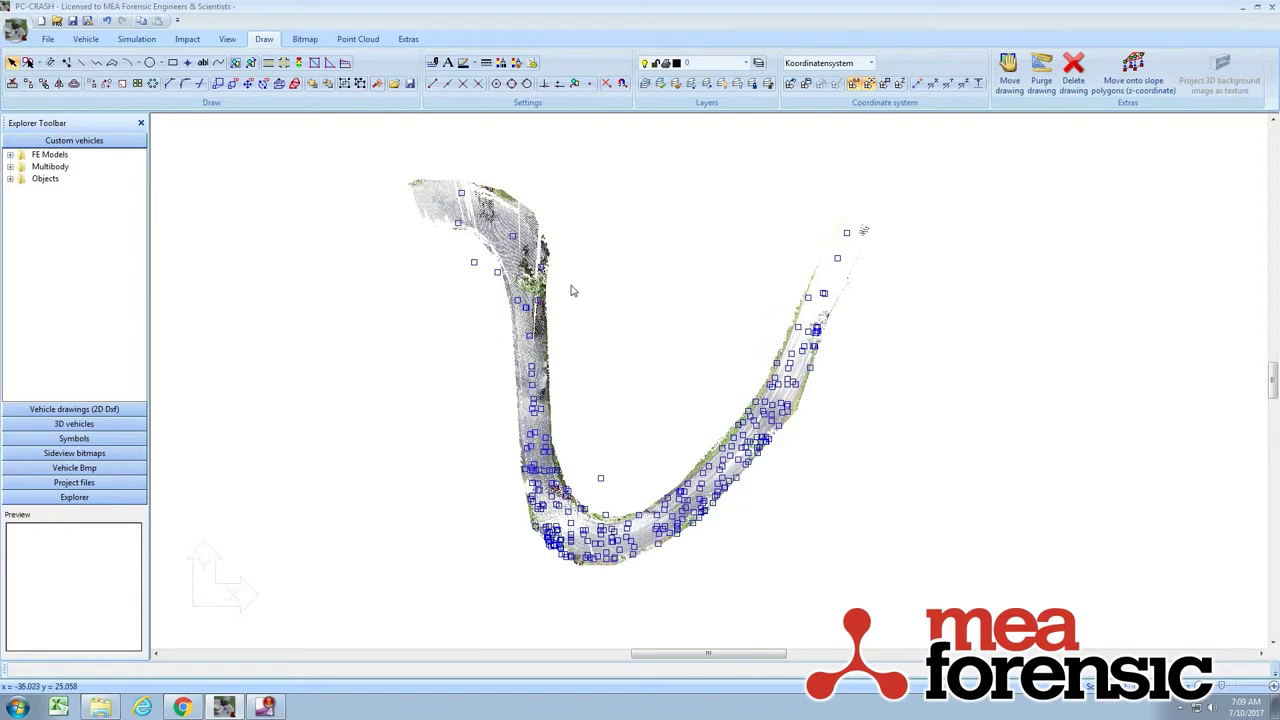
Inspect the trimmed point cloud around the bend in the 3D window, including the remaining trees.
key("F9")
left_click_drag(633, 371, 726, 145)
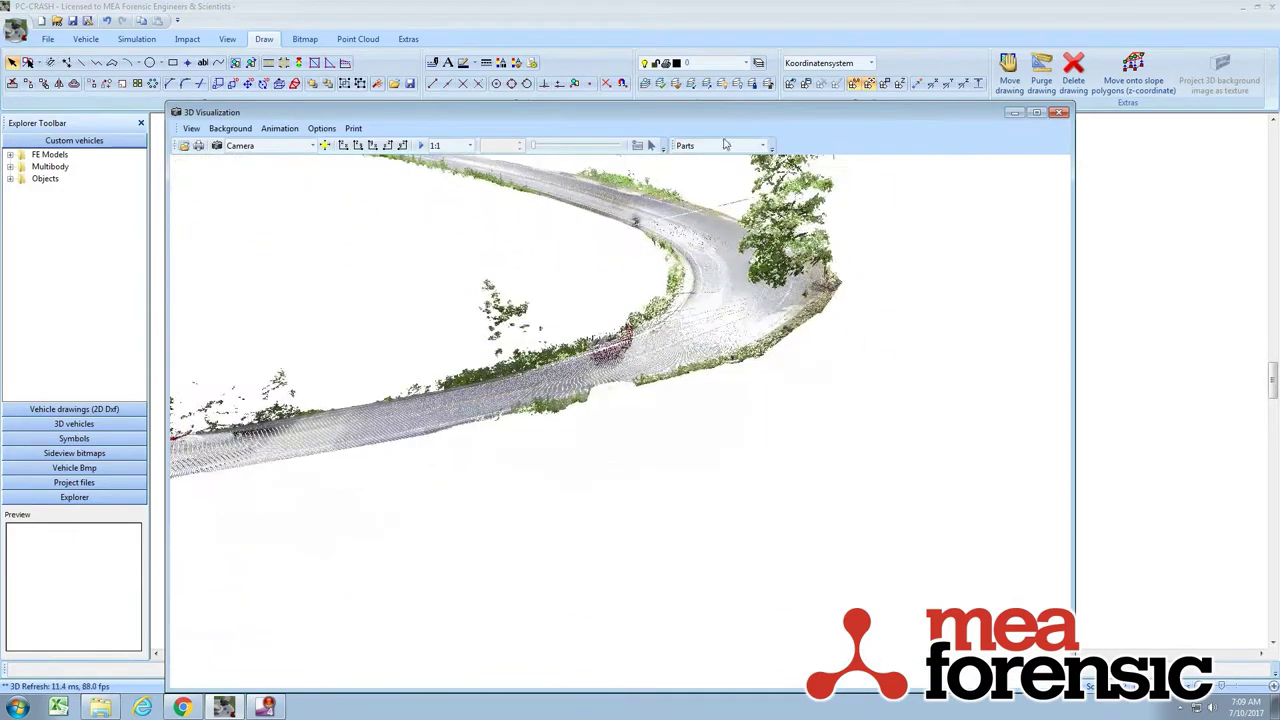
mouse_move(676, 250)
left_mouse_down()
mouse_move(678, 345)
mouse_move(690, 350)
mouse_move(695, 241)
left_mouse_up()
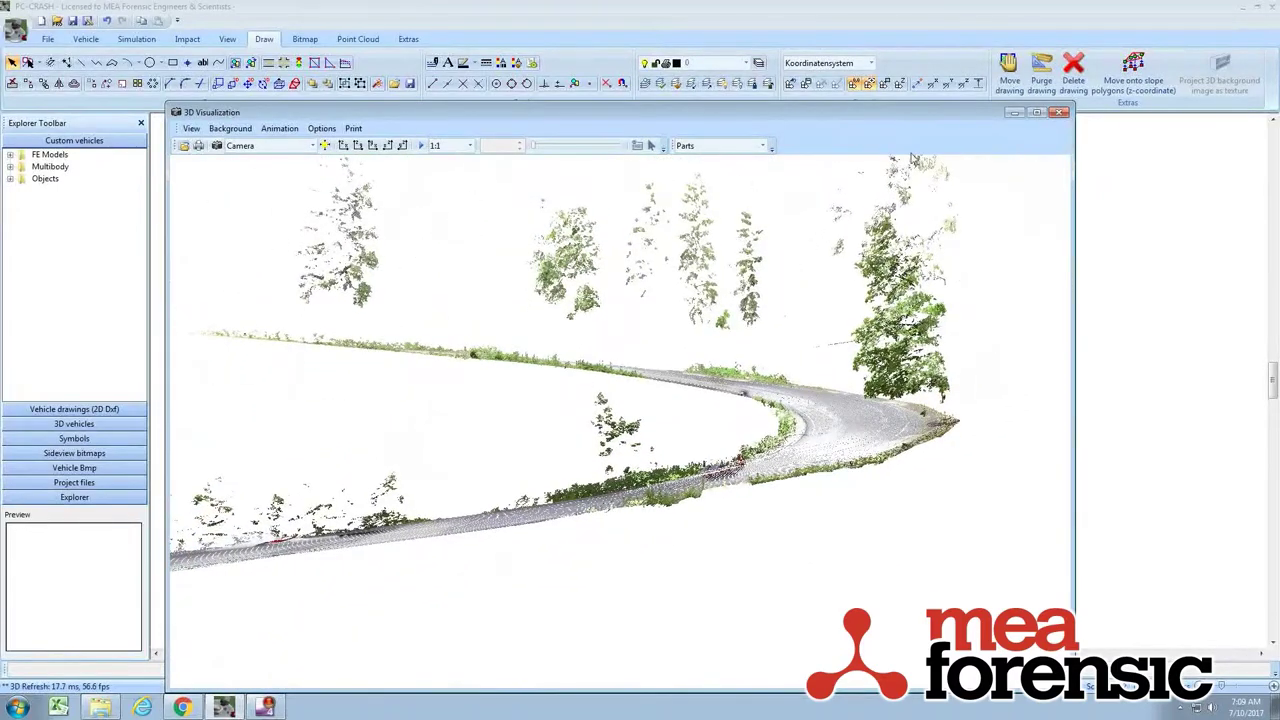
left_click(1058, 112)
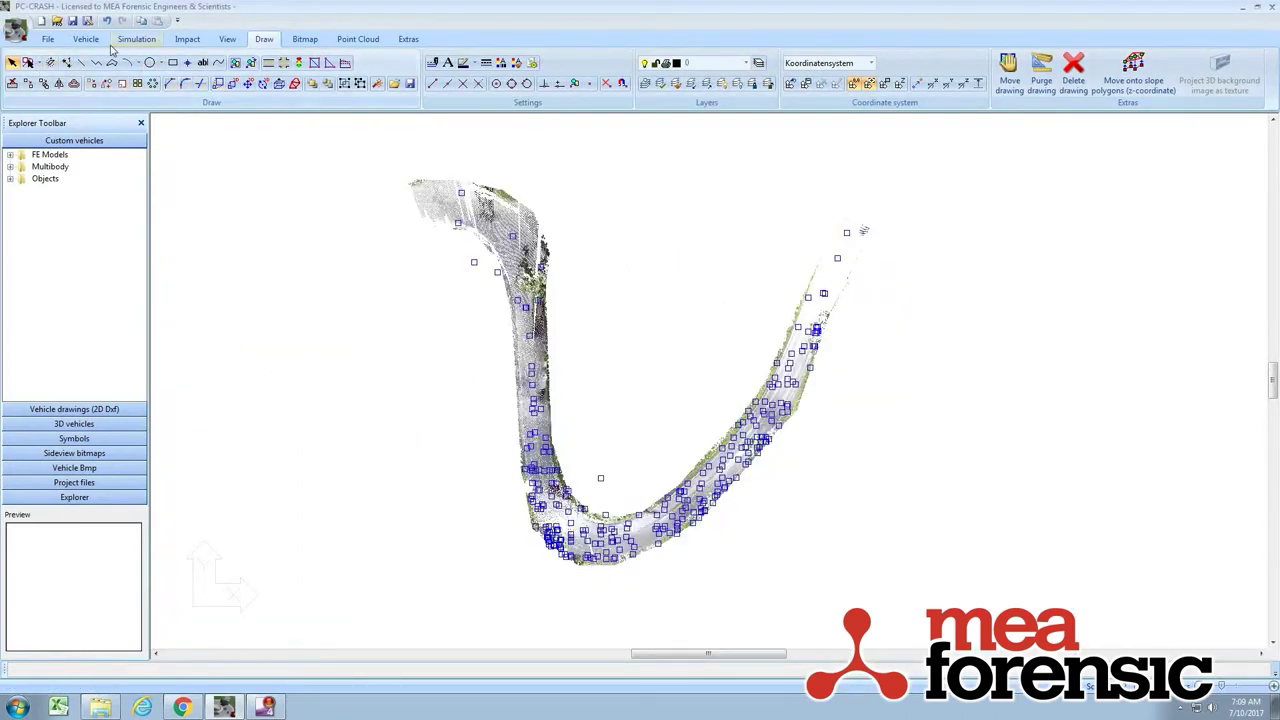
In a front elevation view, select the tree points above the road with a polygon, delete them, and check the result in 3D.
left_click(226, 42)
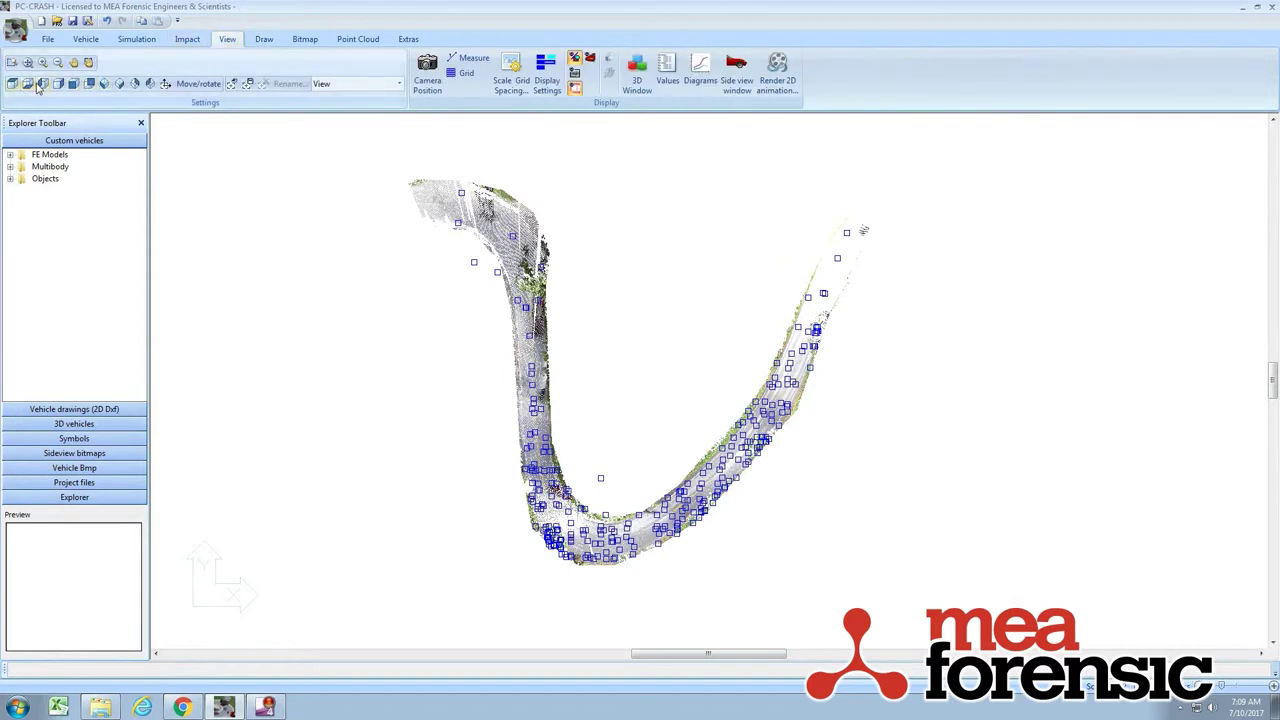
left_click(72, 84)
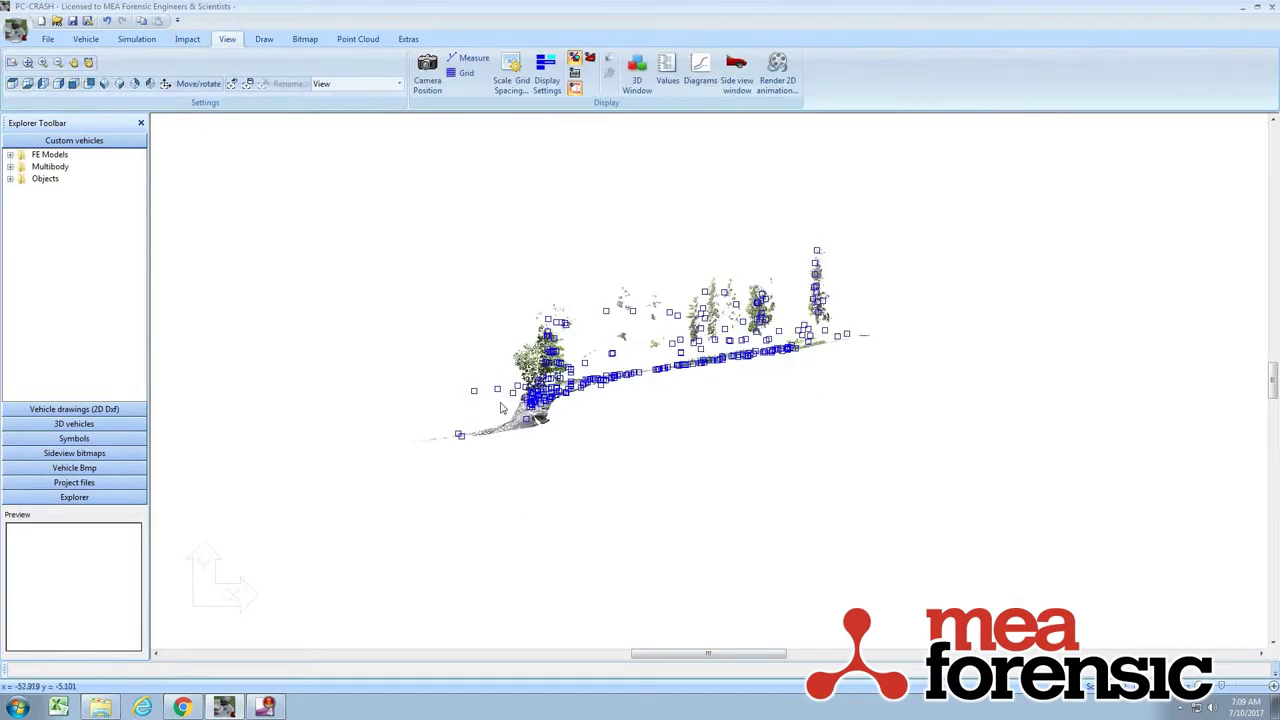
right_click(538, 416)
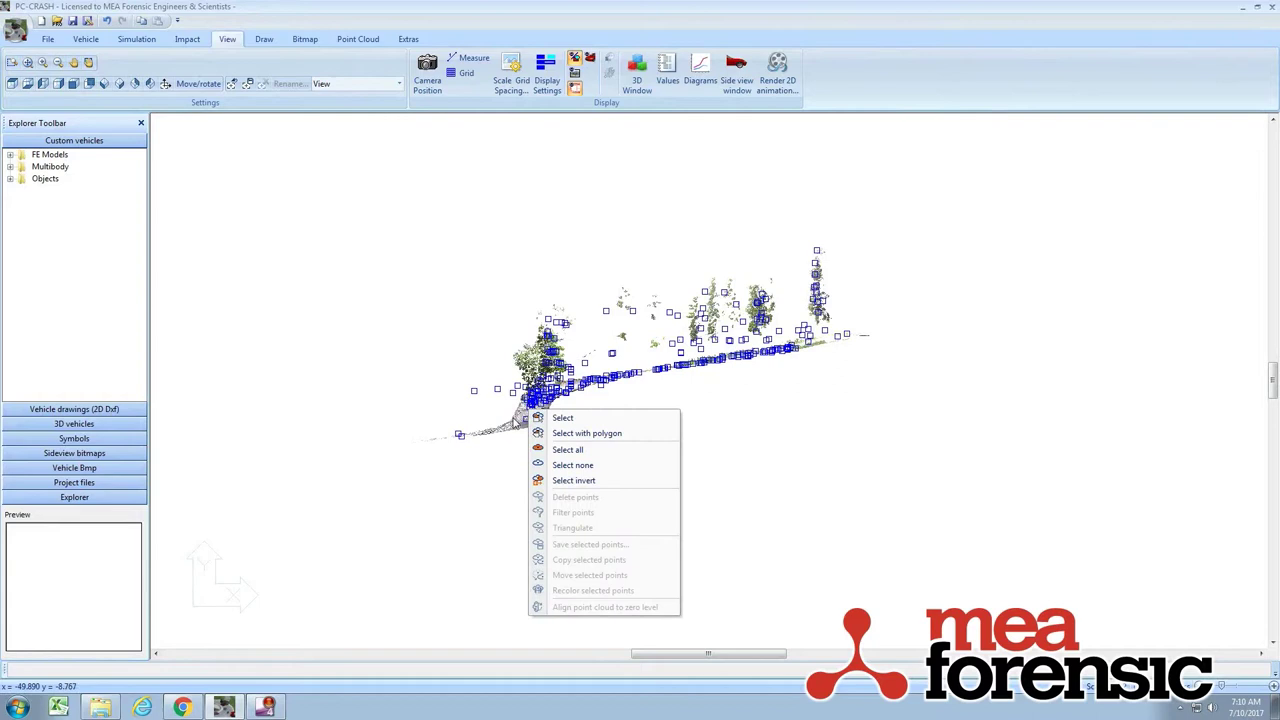
left_click(611, 449)
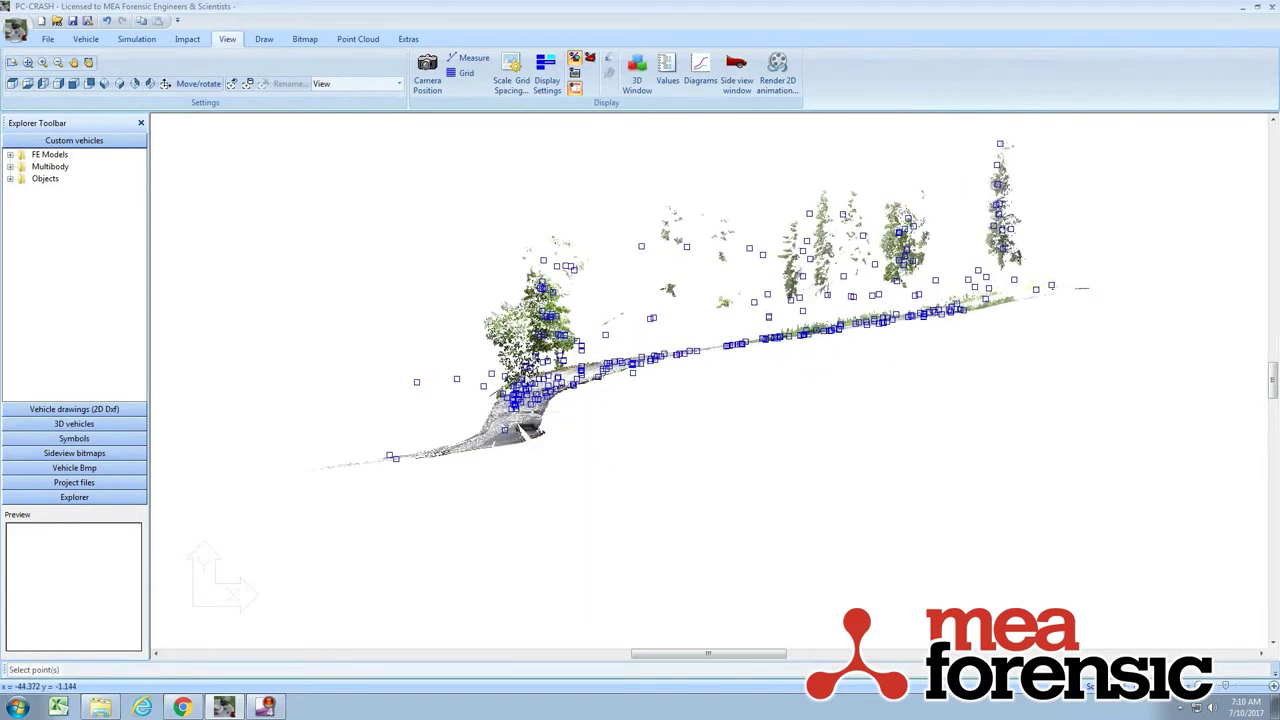
left_click(540, 370)
left_click(1052, 125)
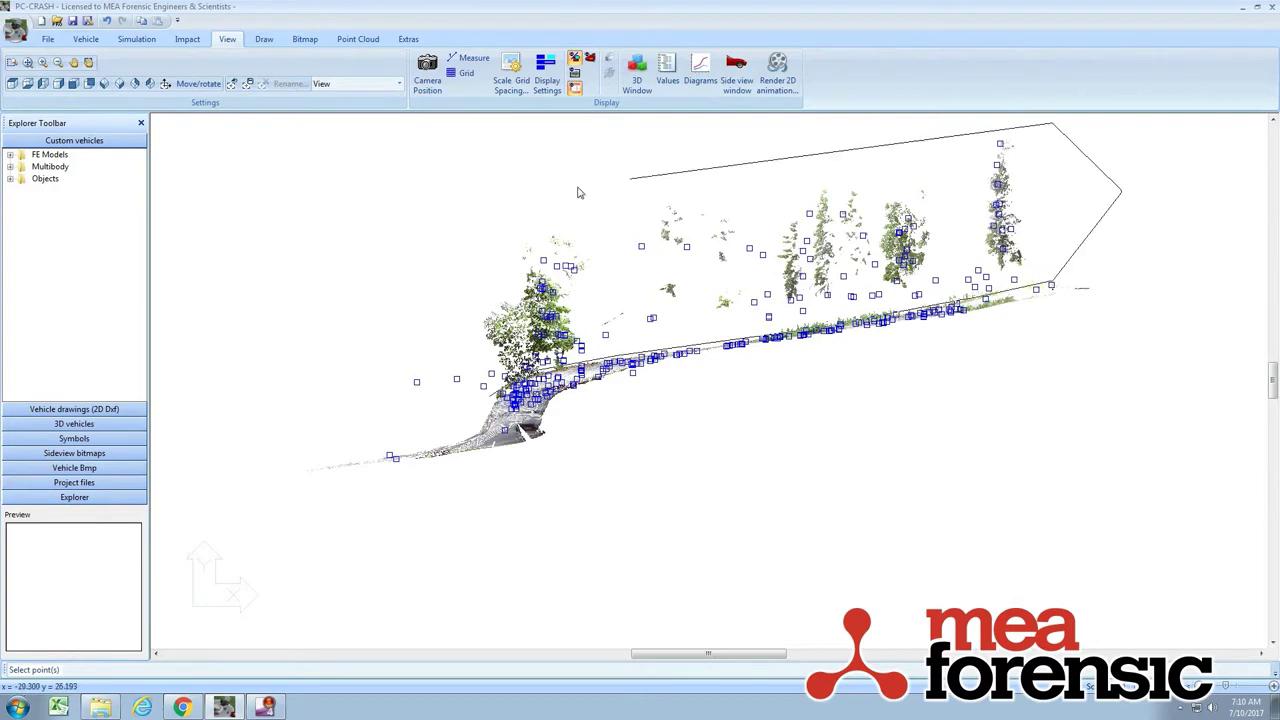
left_click(361, 174)
double_click(340, 416)
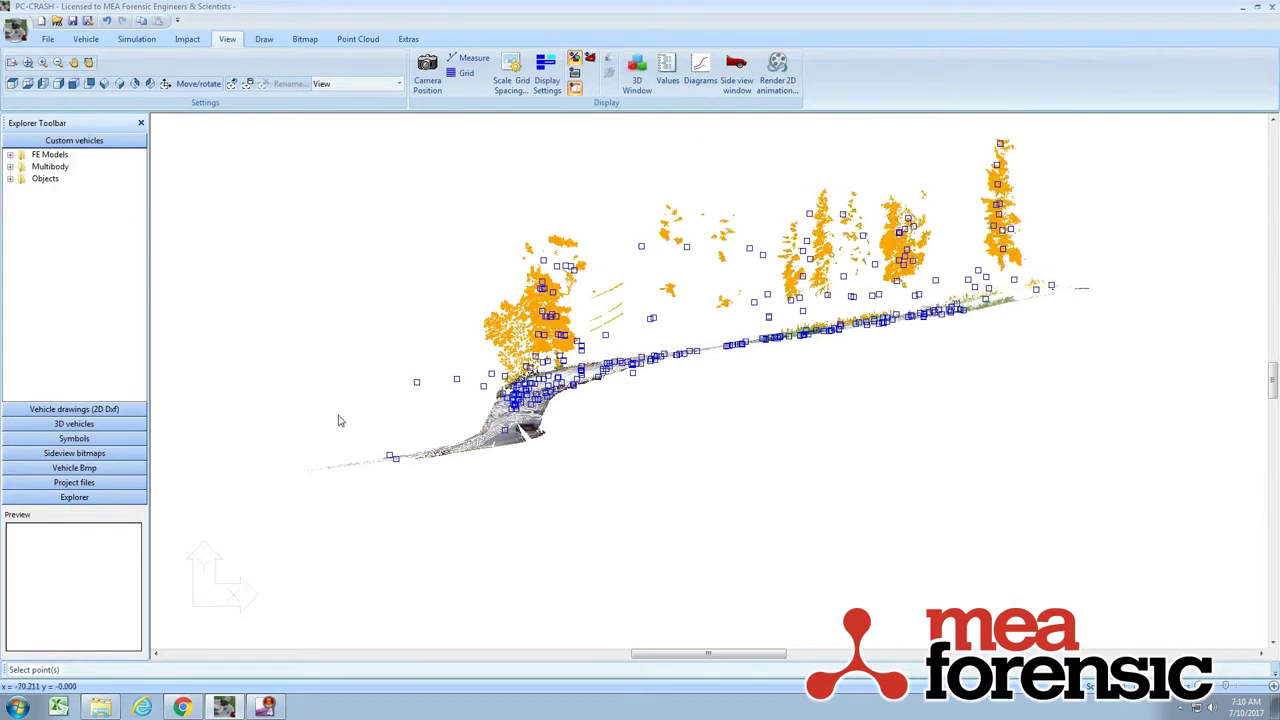
right_click(529, 321)
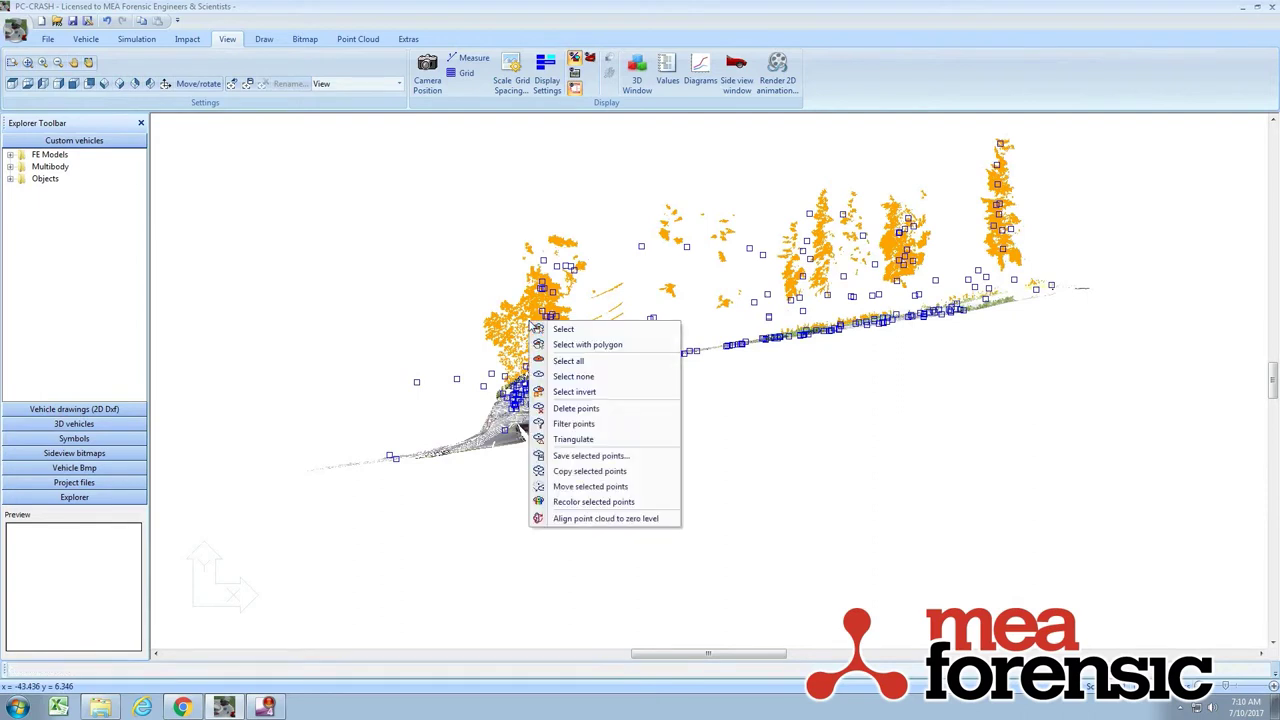
left_click(577, 408)
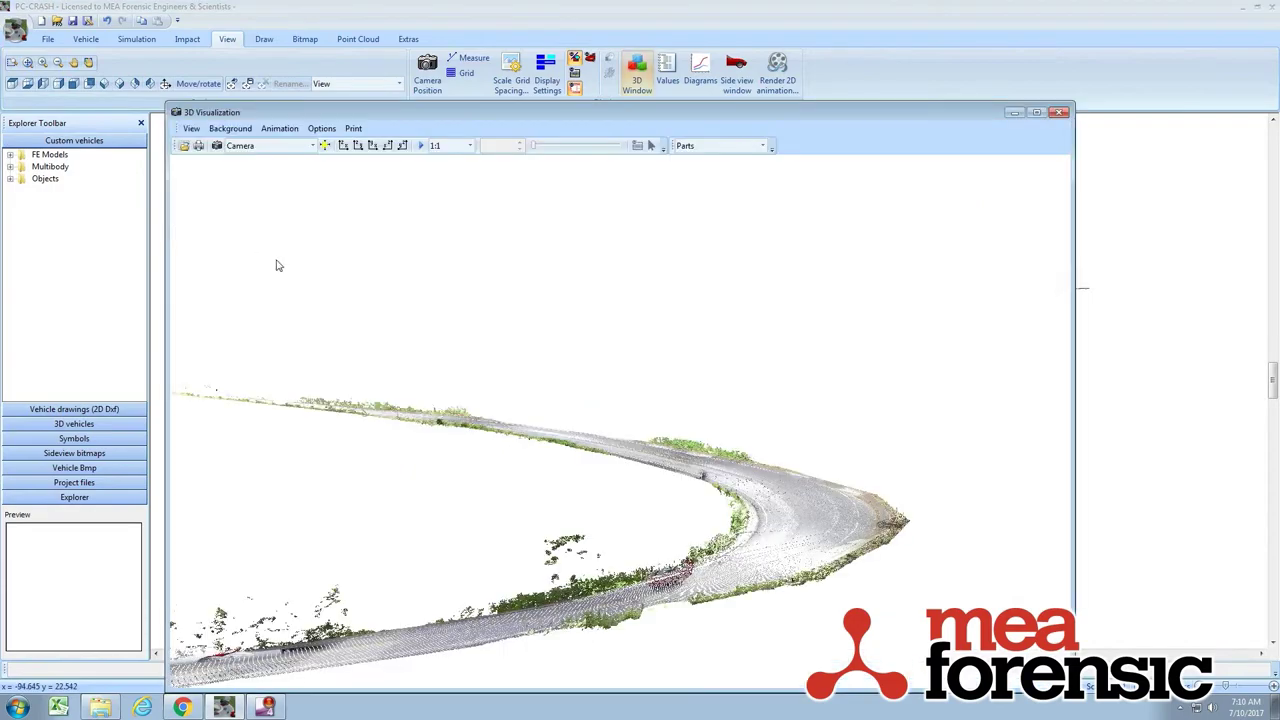
left_click_drag(277, 266, 815, 219)
left_click(1062, 112)
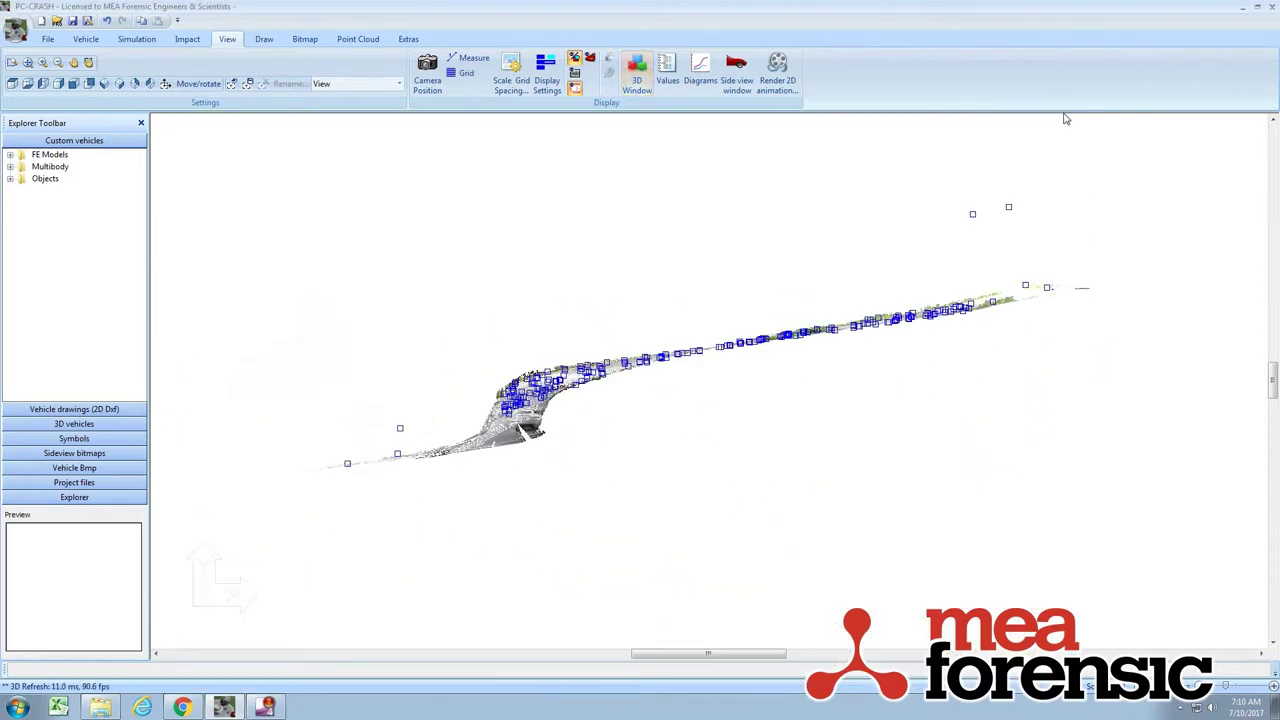
Rotate the view to see the lower road edge-on, select the remaining vegetation above it with a polygon, and delete those points.
left_click_drag(490, 396, 424, 432)
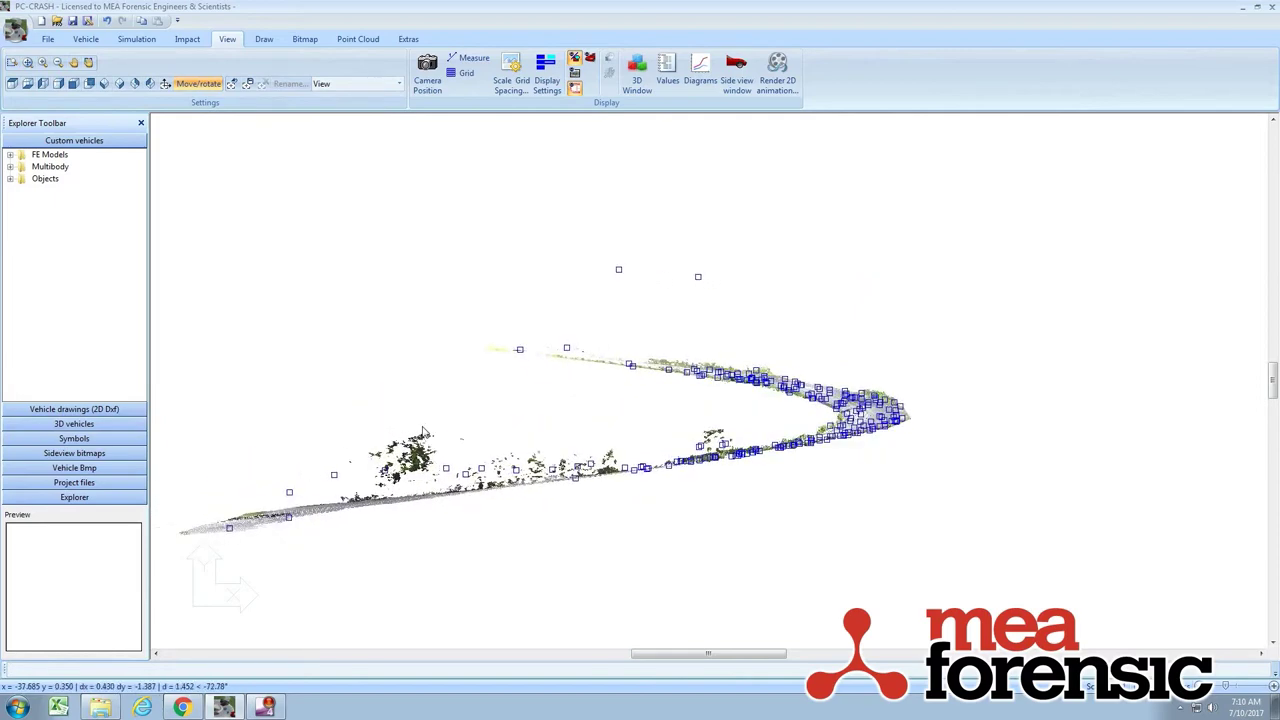
scroll(404, 507, "up", 1)
right_click(379, 508)
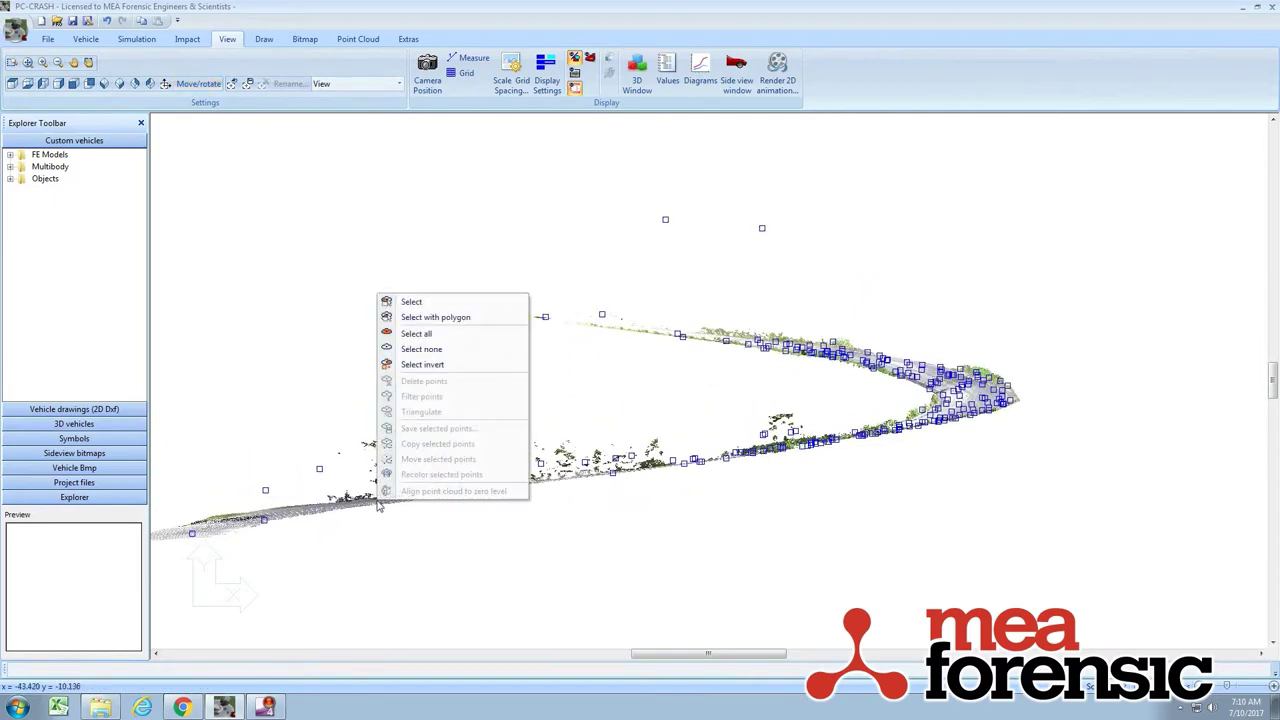
left_click(435, 317)
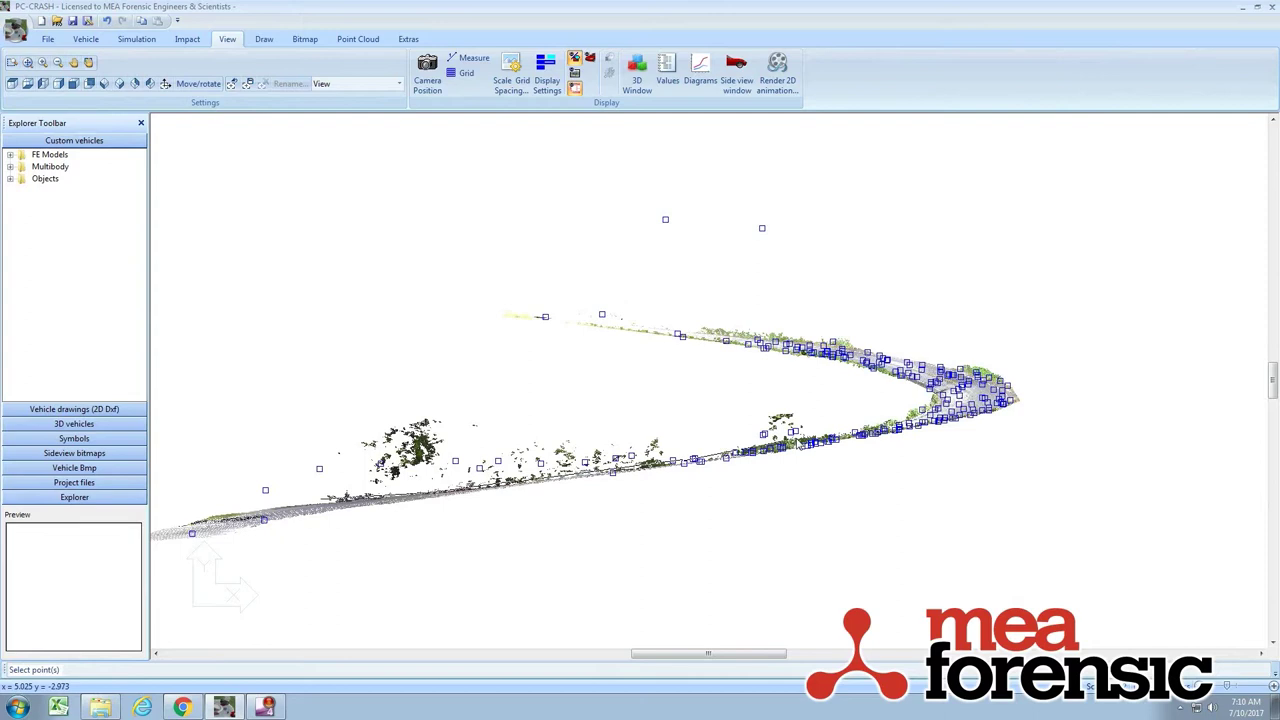
left_click_drag(279, 400, 236, 422)
right_click(418, 452)
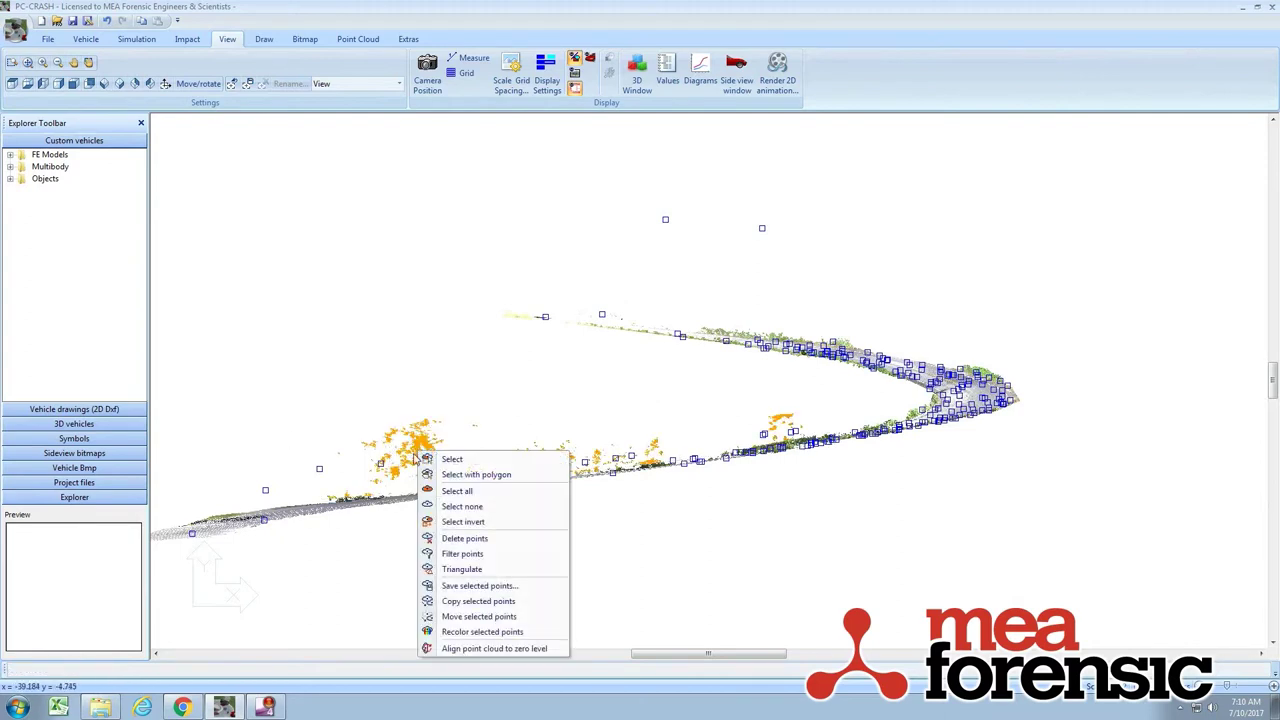
left_click(468, 540)
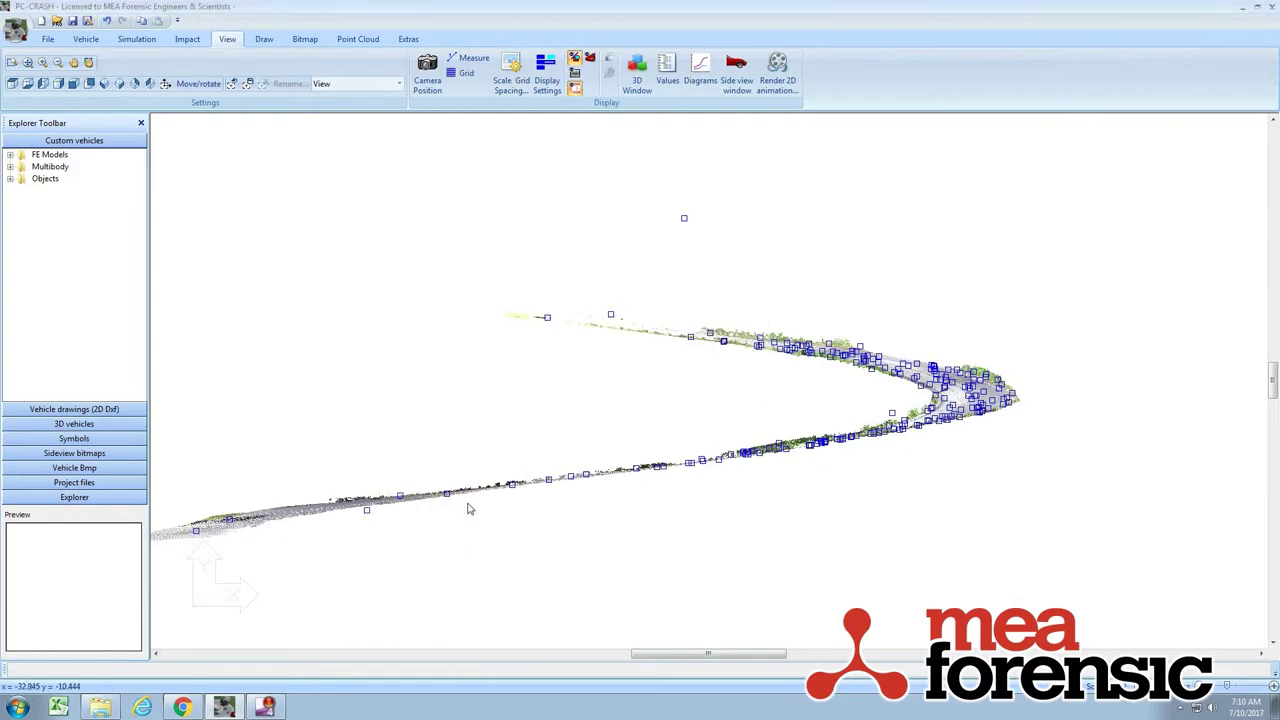
Inspect the cleaned road surface from several angles in the 3D window.
key("F9")
mouse_move(497, 480)
middle_mouse_down()
mouse_move(480, 329)
mouse_move(434, 306)
middle_mouse_up()
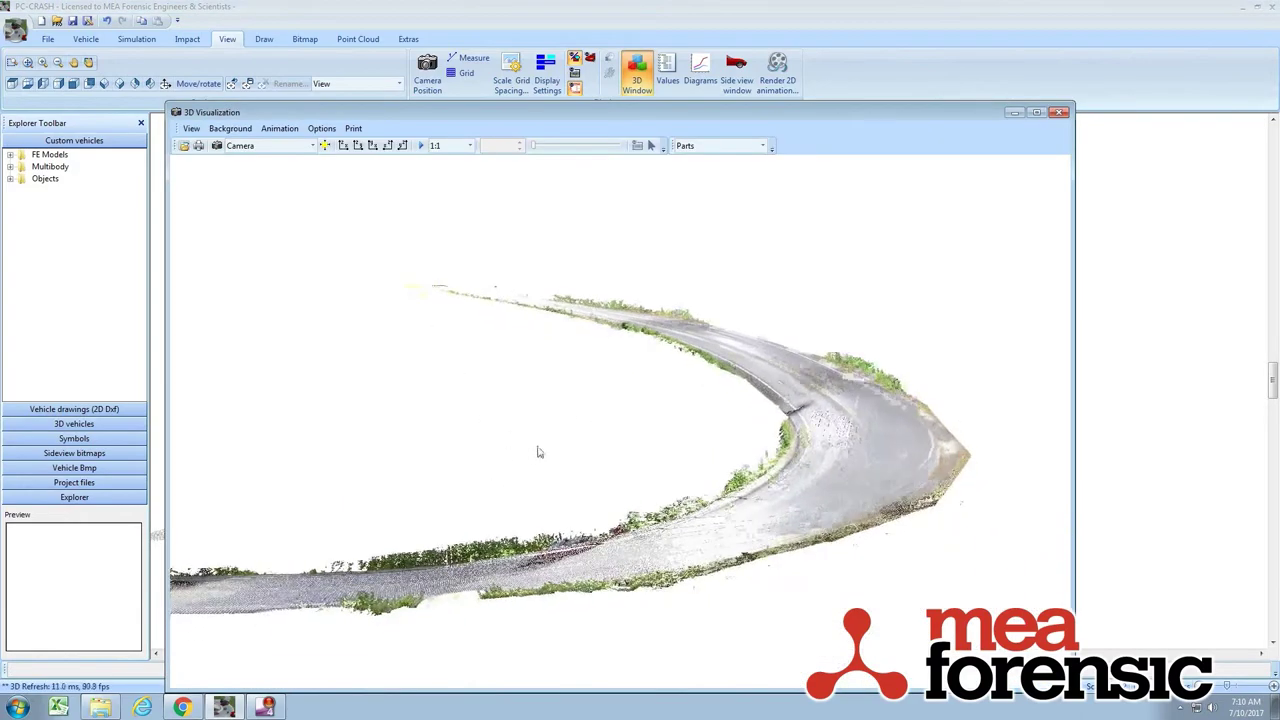
mouse_move(540, 451)
middle_mouse_down()
mouse_move(612, 311)
mouse_move(270, 430)
mouse_move(245, 570)
mouse_move(575, 530)
mouse_move(703, 637)
middle_mouse_up()
left_click_drag(703, 636, 741, 443)
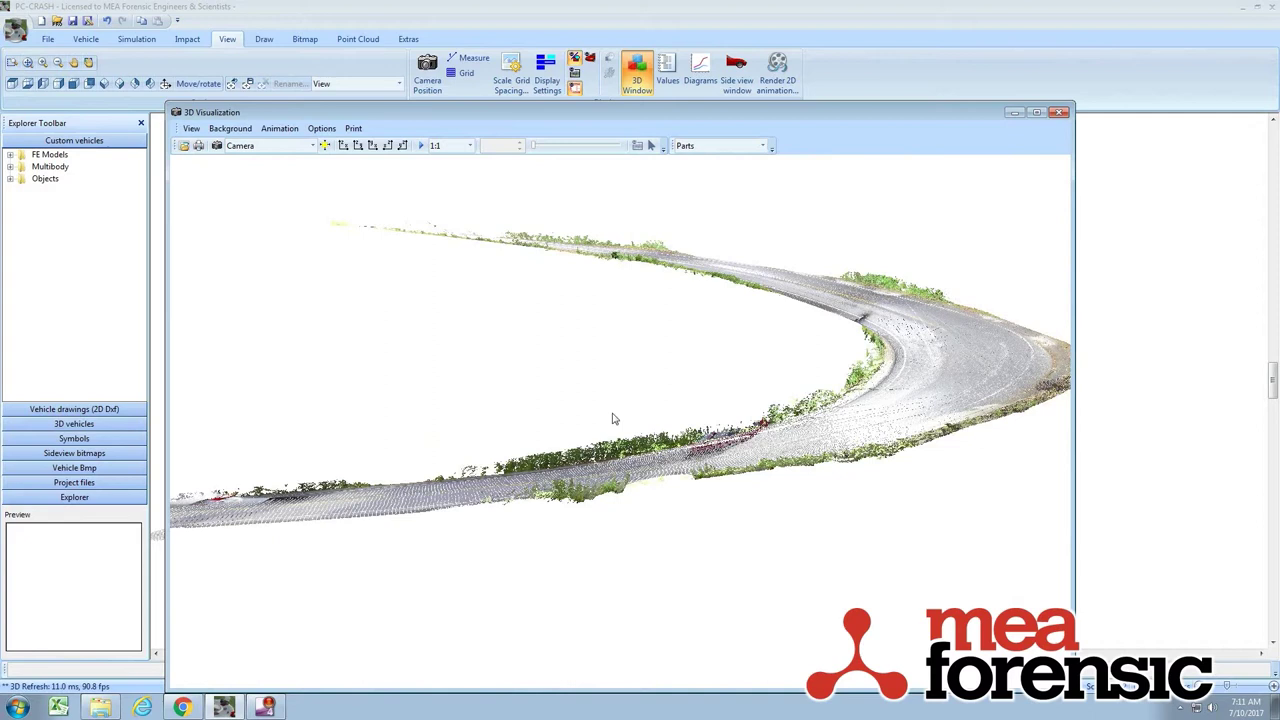
left_click(1061, 113)
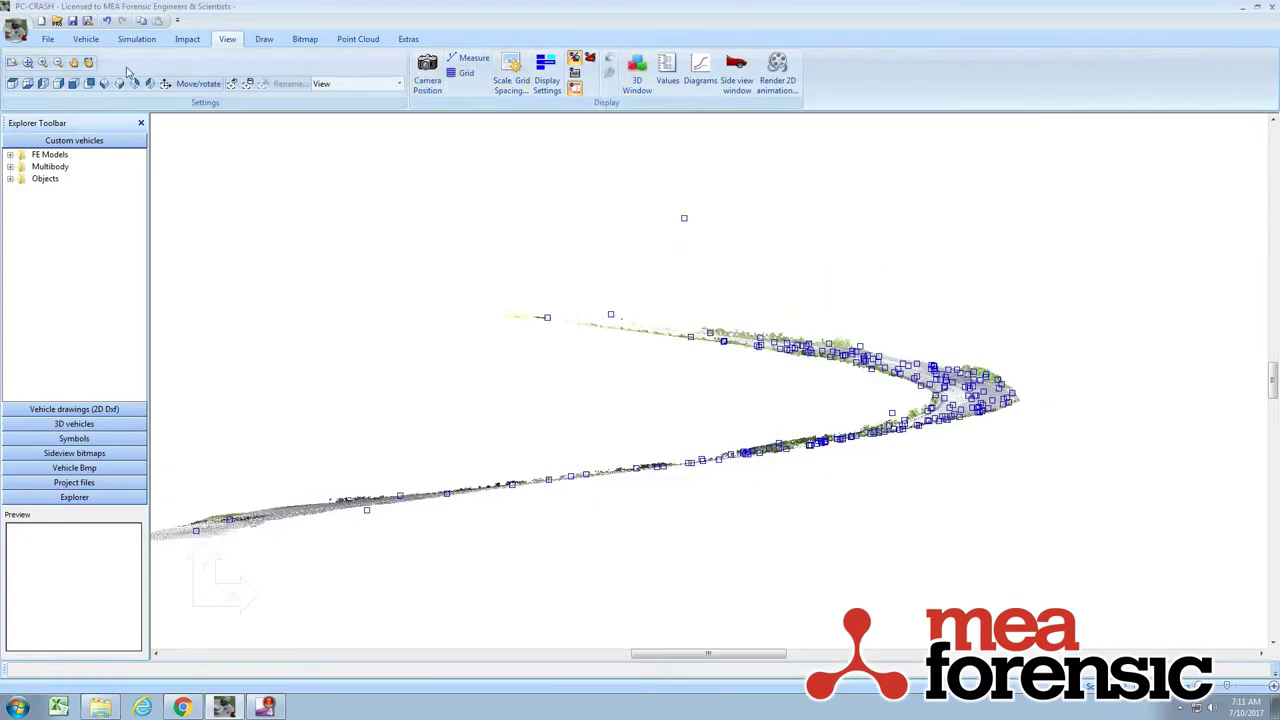
Return to the top view of the whole road and select all points of the point cloud.
left_click(14, 85)
scroll(783, 206, "down", 5)
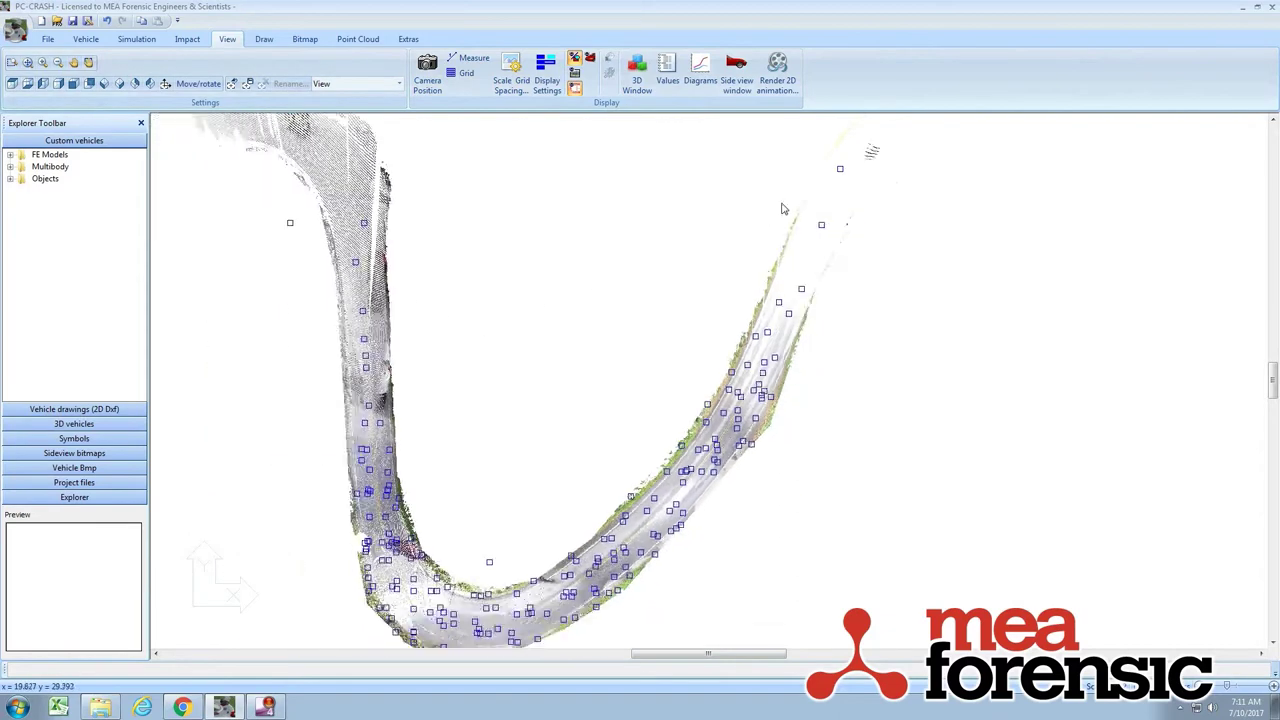
scroll(522, 612, "up", 2)
scroll(672, 542, "down", 4)
scroll(475, 600, "up", 2)
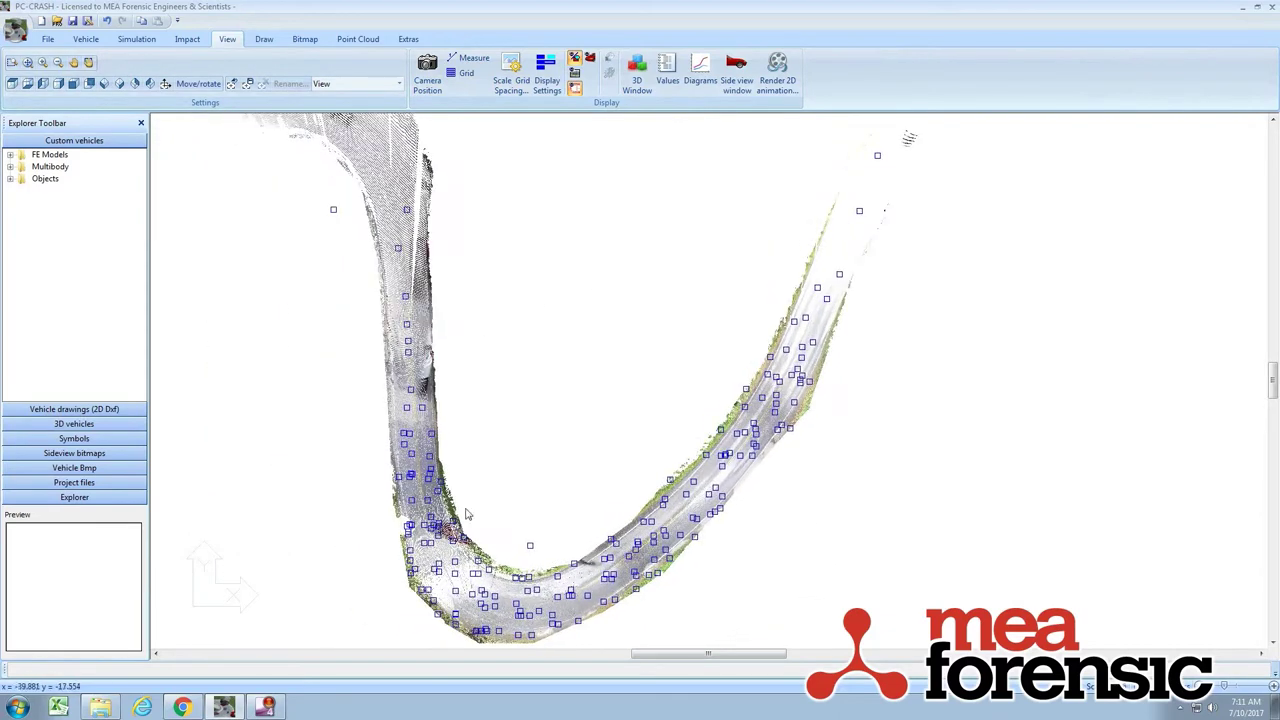
scroll(548, 605, "down", 4)
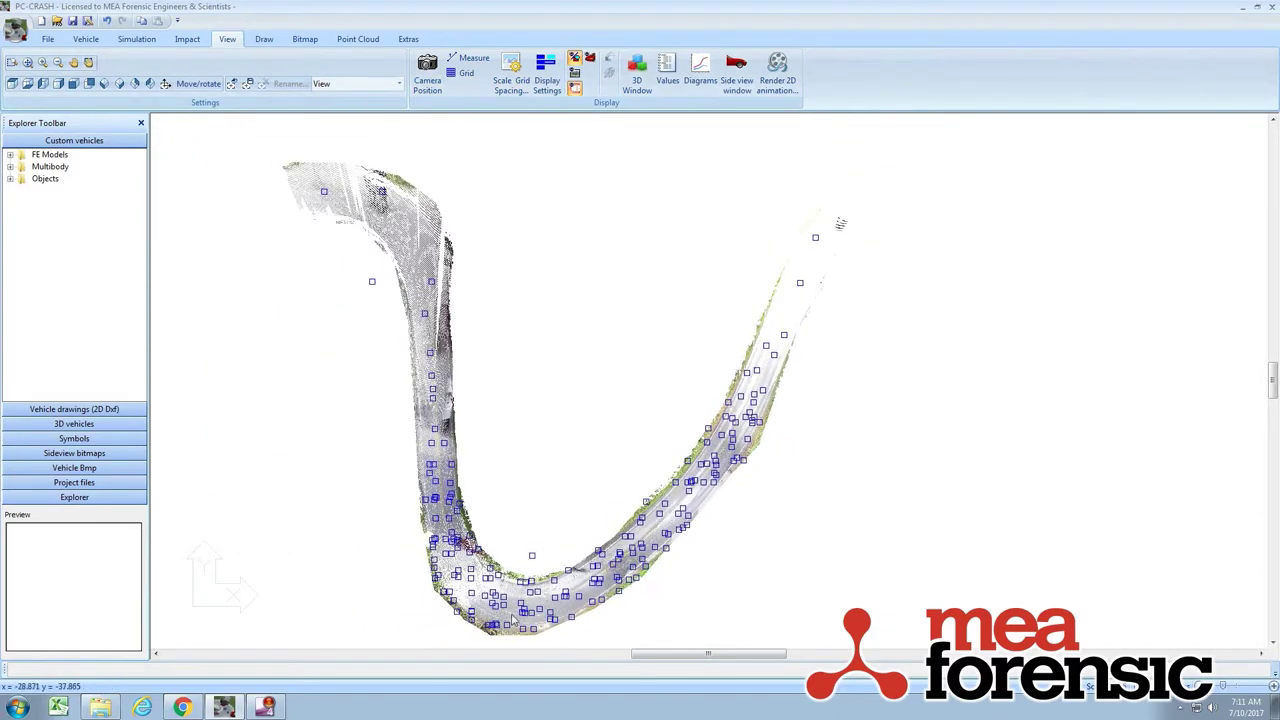
right_click(405, 220)
left_click(441, 254)
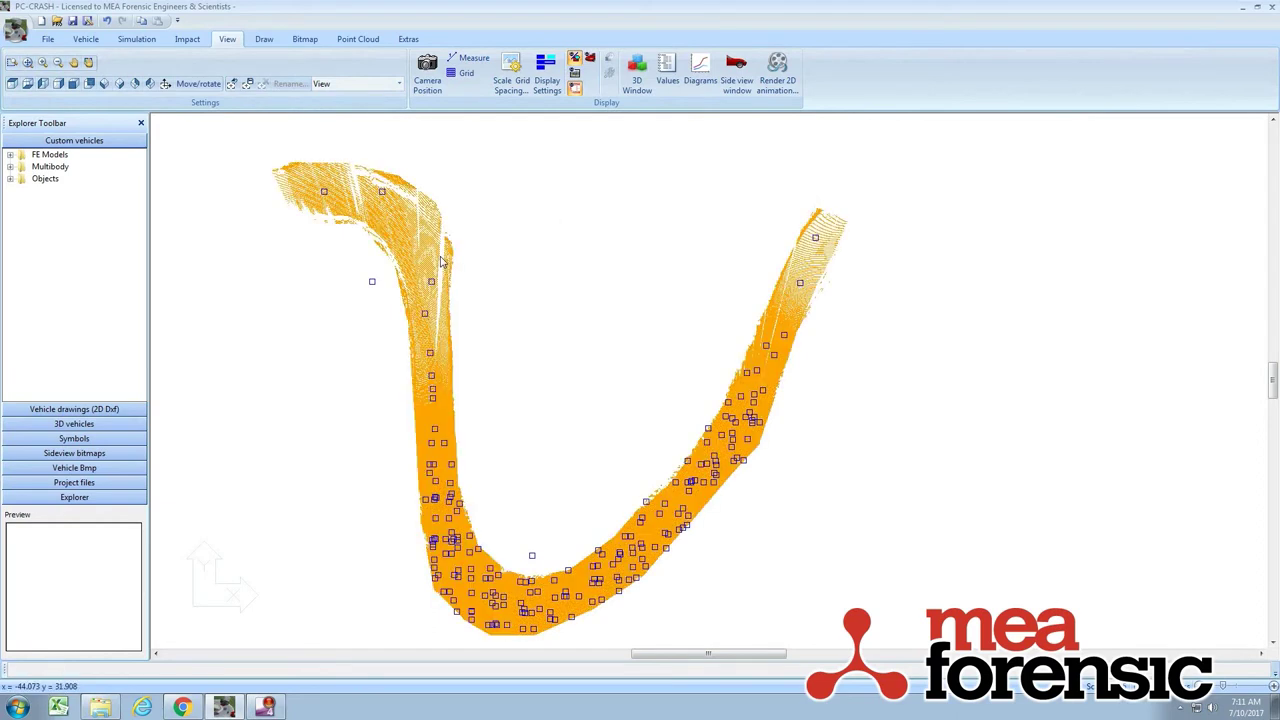
Triangulate the selected points, use the triangulated area as slope polygons, and delete the existing slope polygons.
right_click(420, 247)
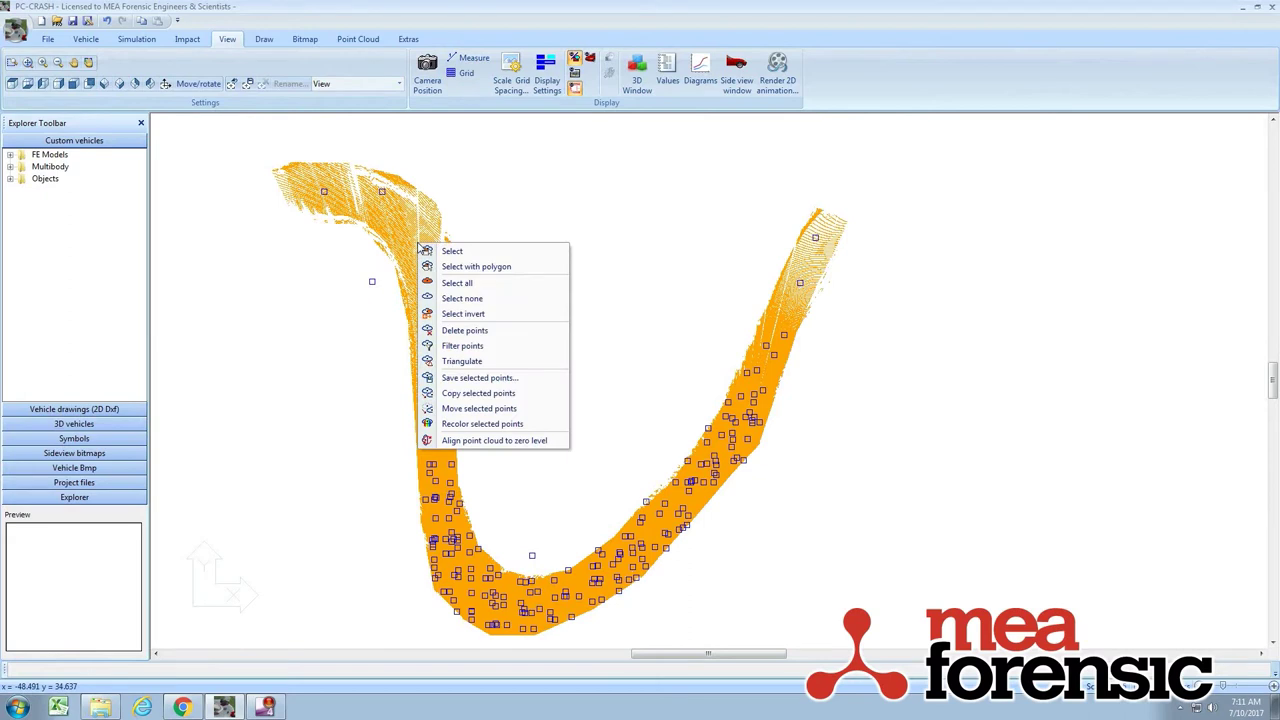
left_click(460, 361)
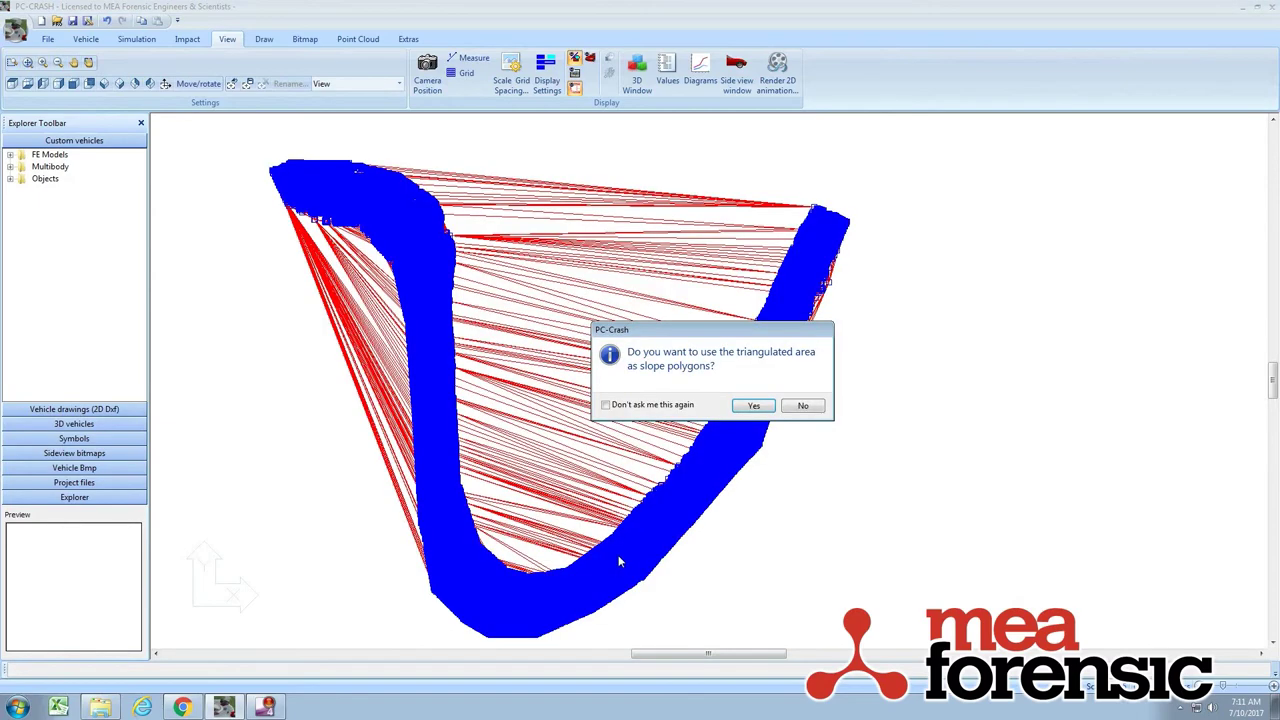
left_click(748, 408)
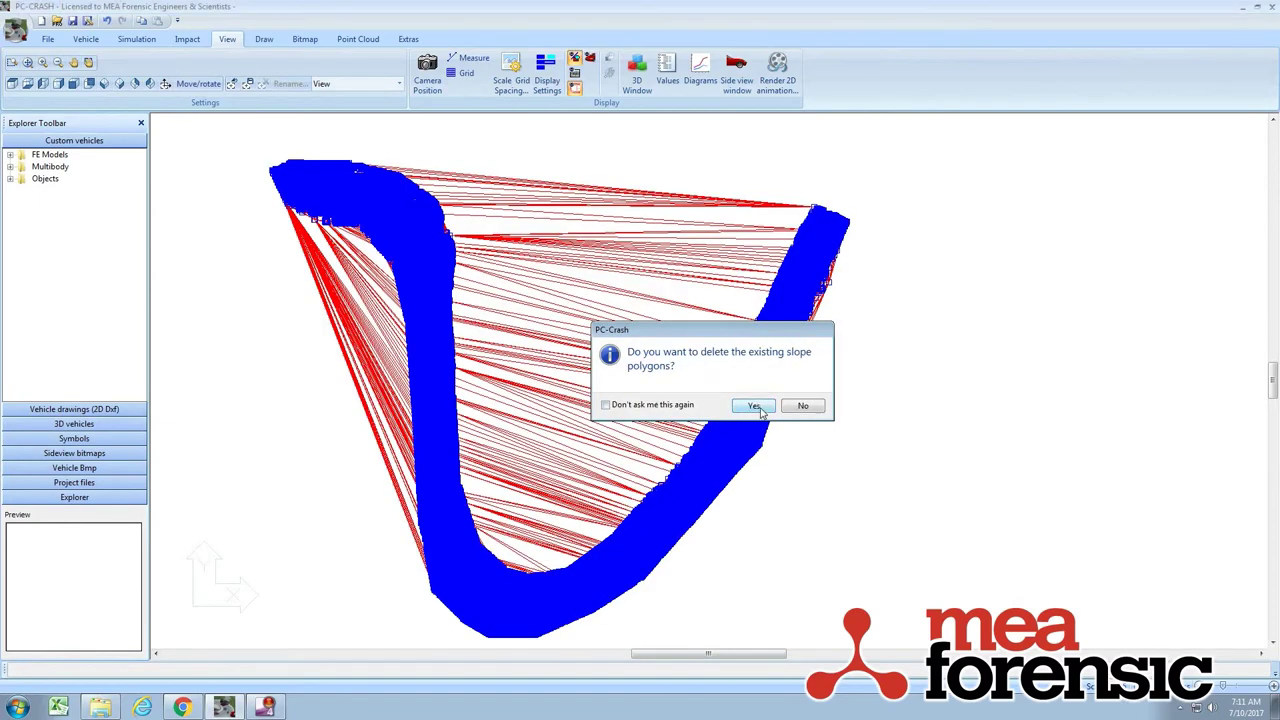
left_click(754, 406)
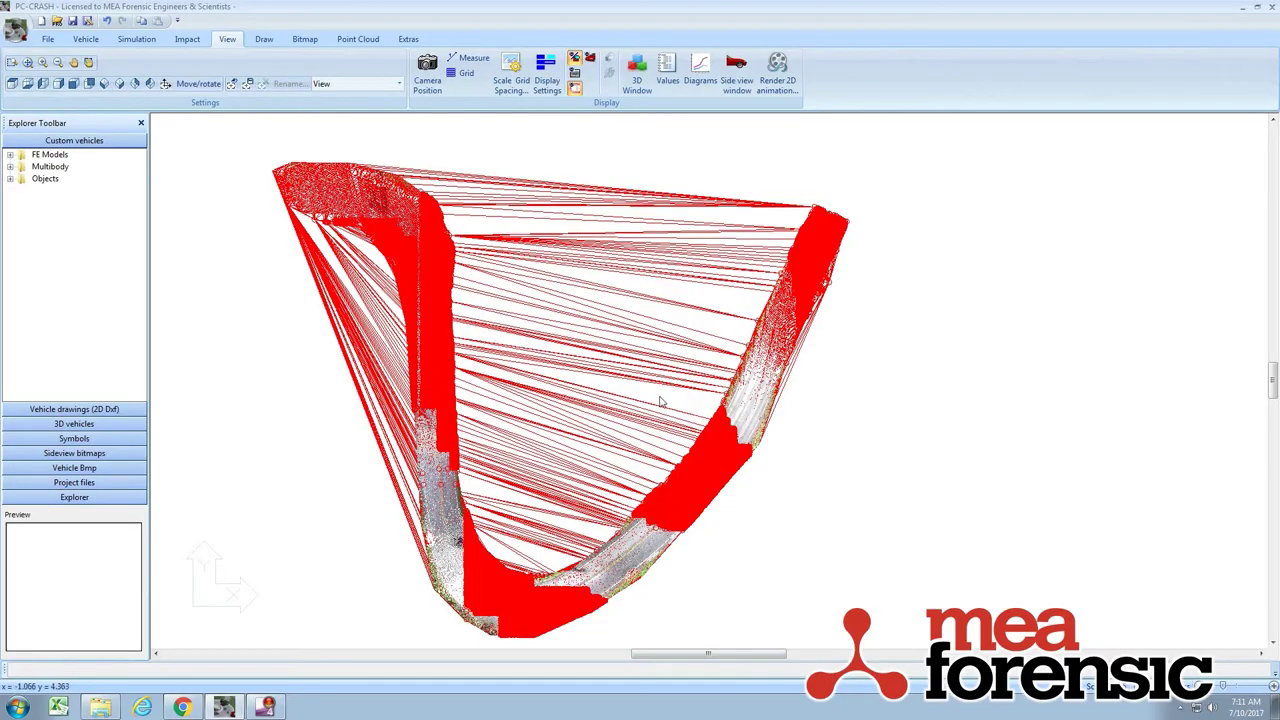
scroll(365, 190, "up", 5)
scroll(430, 238, "up", 5)
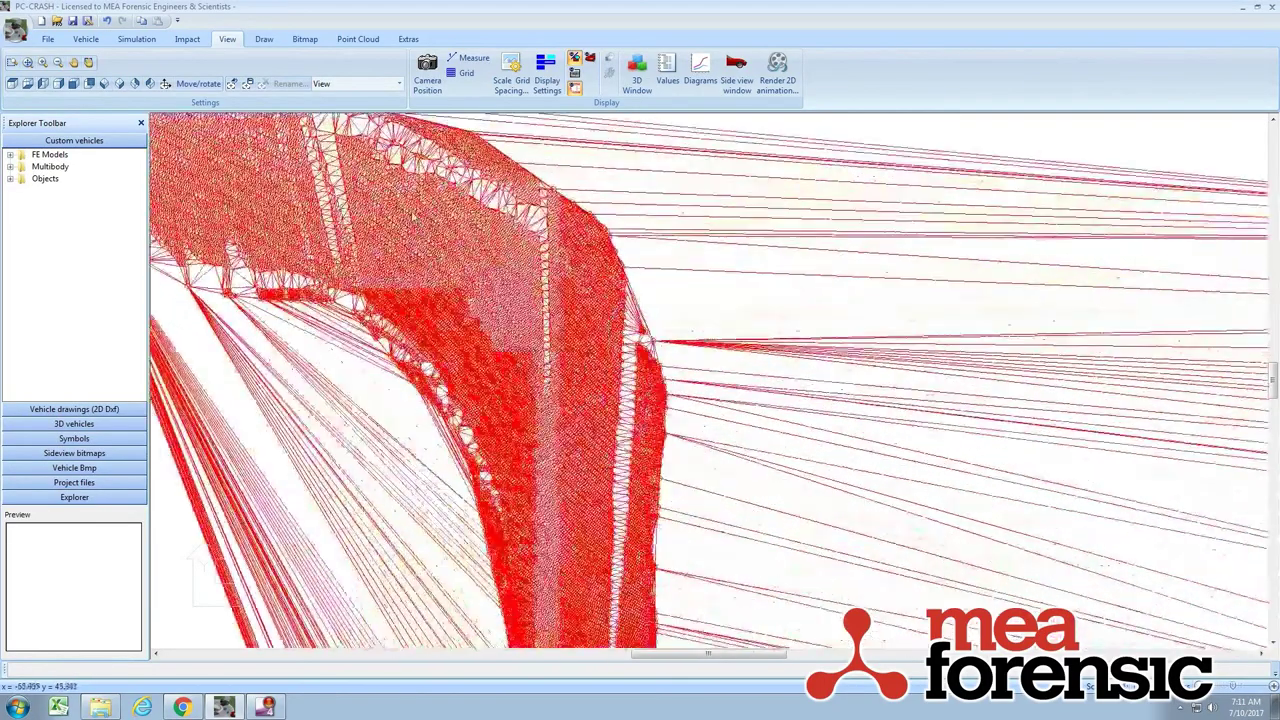
scroll(430, 238, "down", 10)
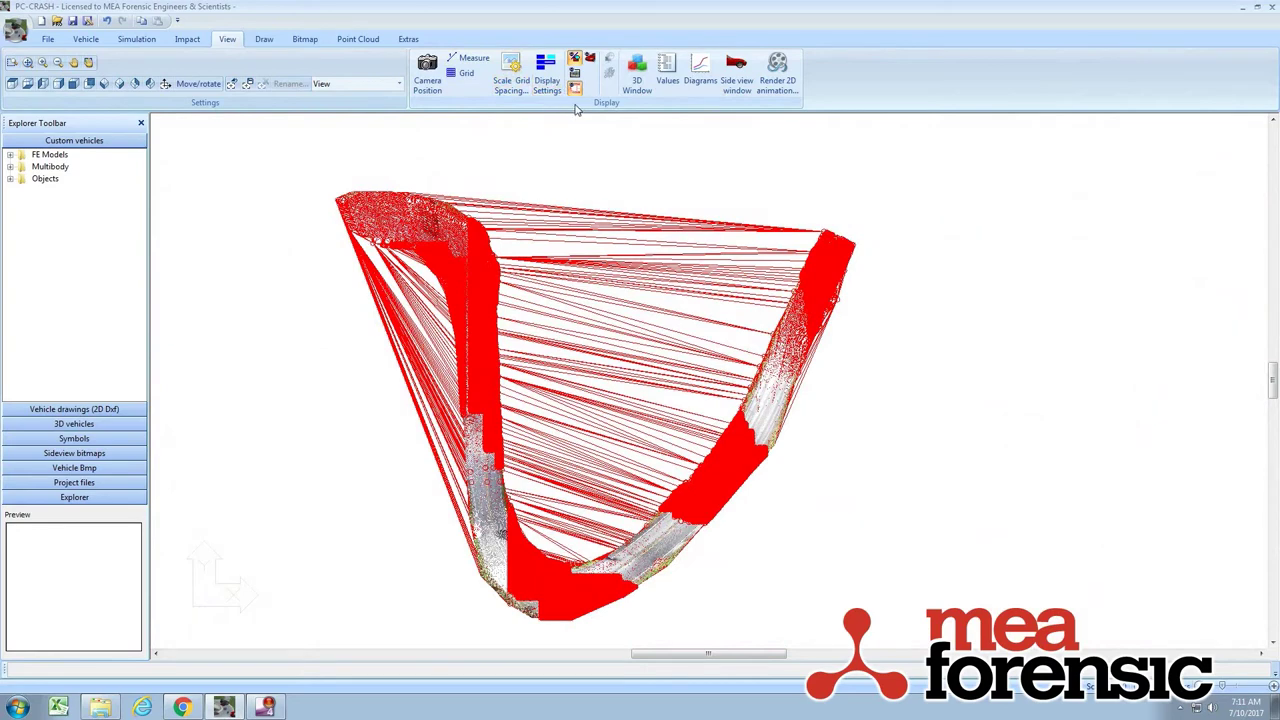
left_click(512, 80)
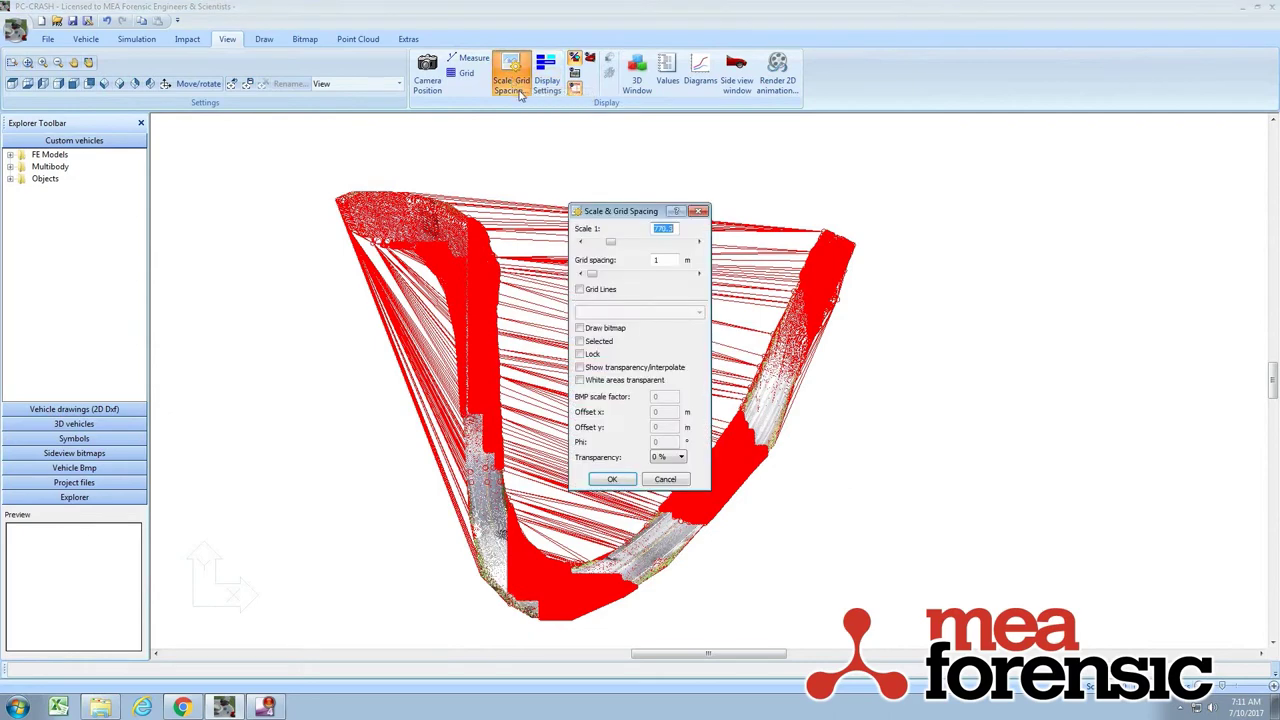
left_click(699, 211)
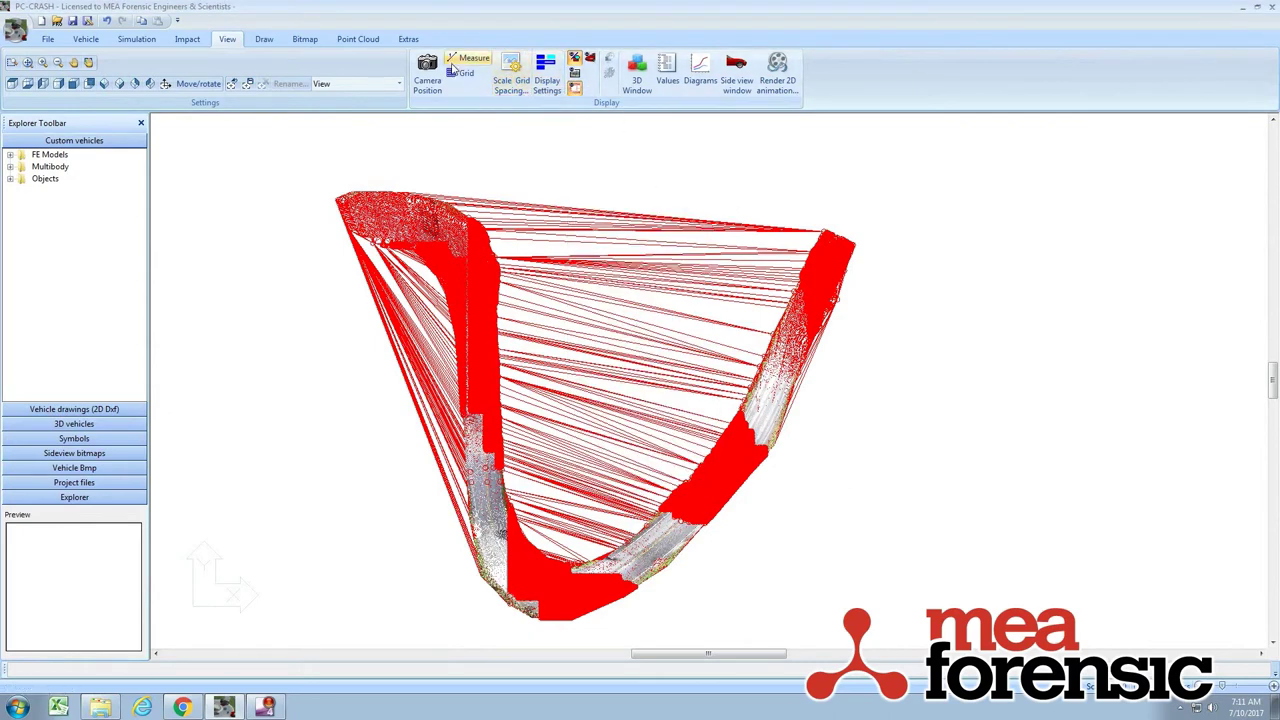
Set the minimum triangulation distance to 1 m in the drafting settings.
left_click(266, 40)
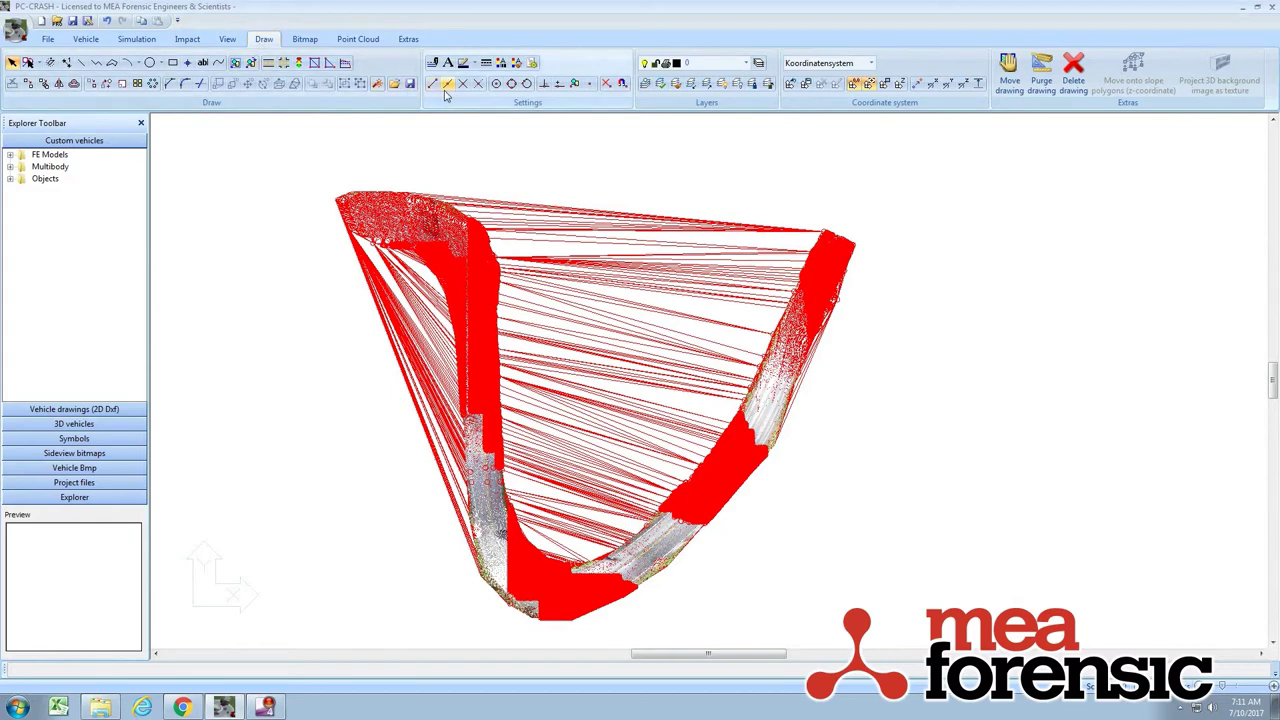
left_click(533, 63)
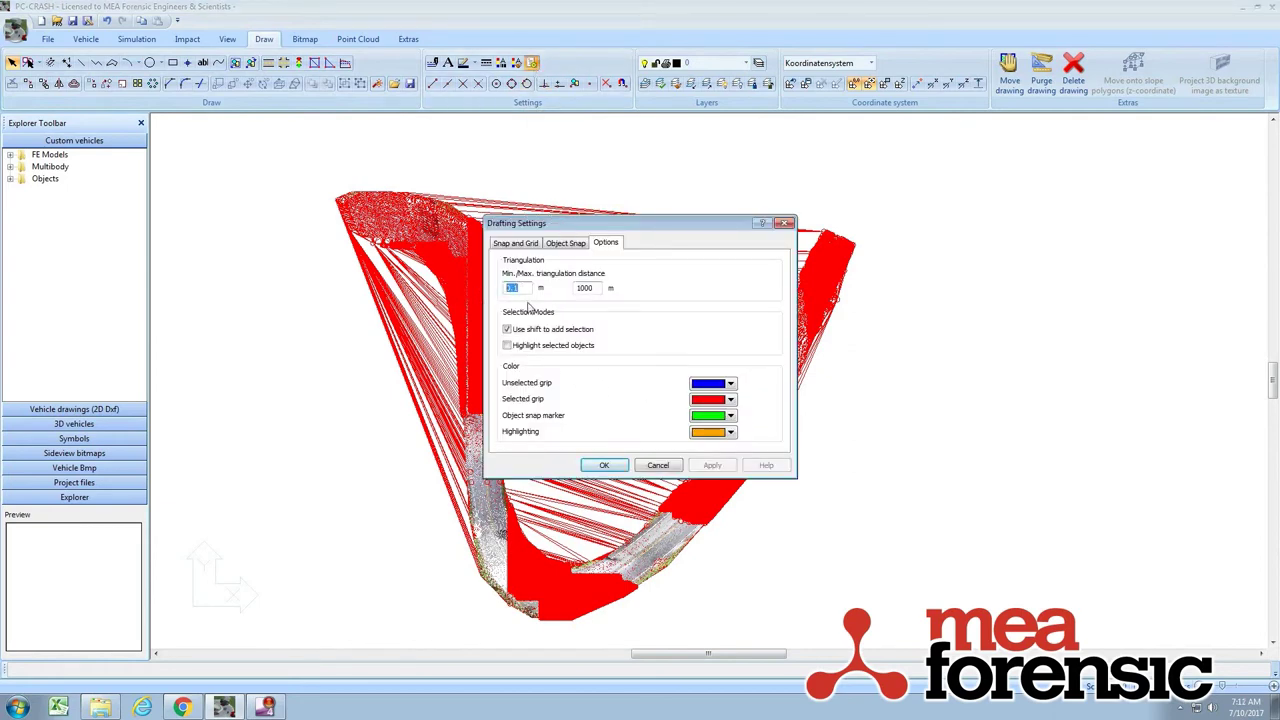
type("1")
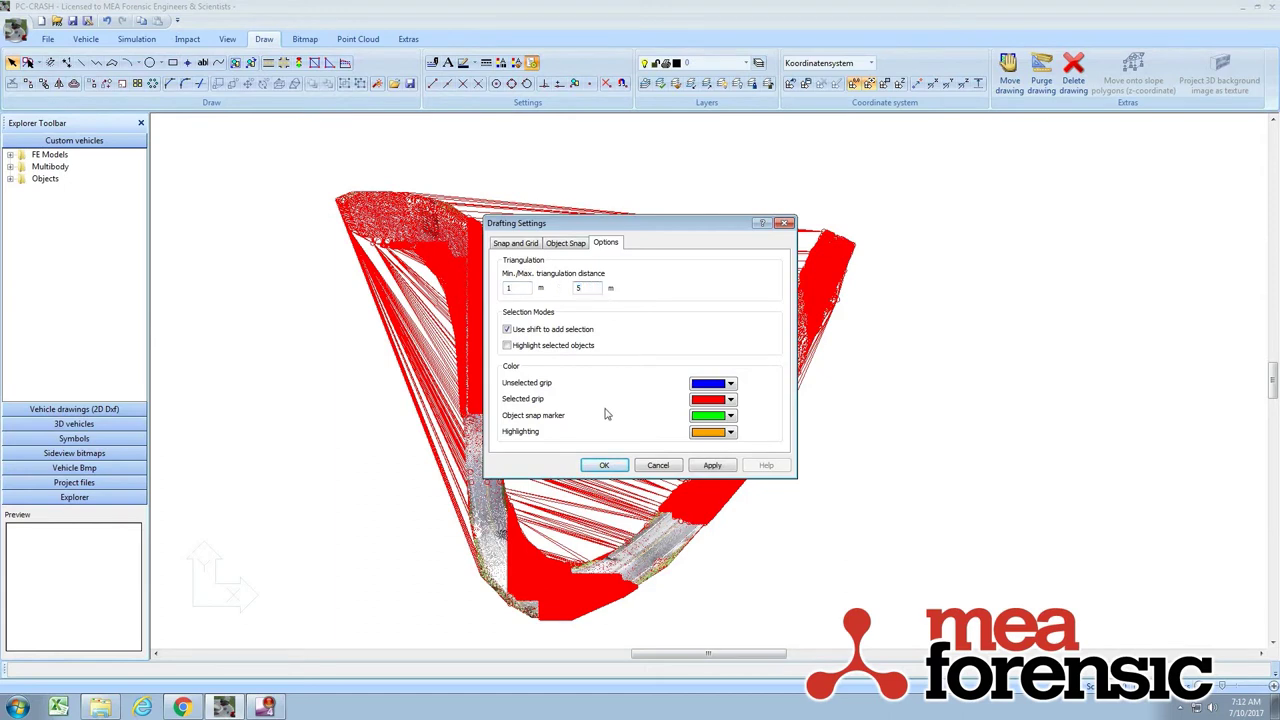
left_click(606, 466)
Select all points of the road's point cloud in the top view.
right_click(497, 509)
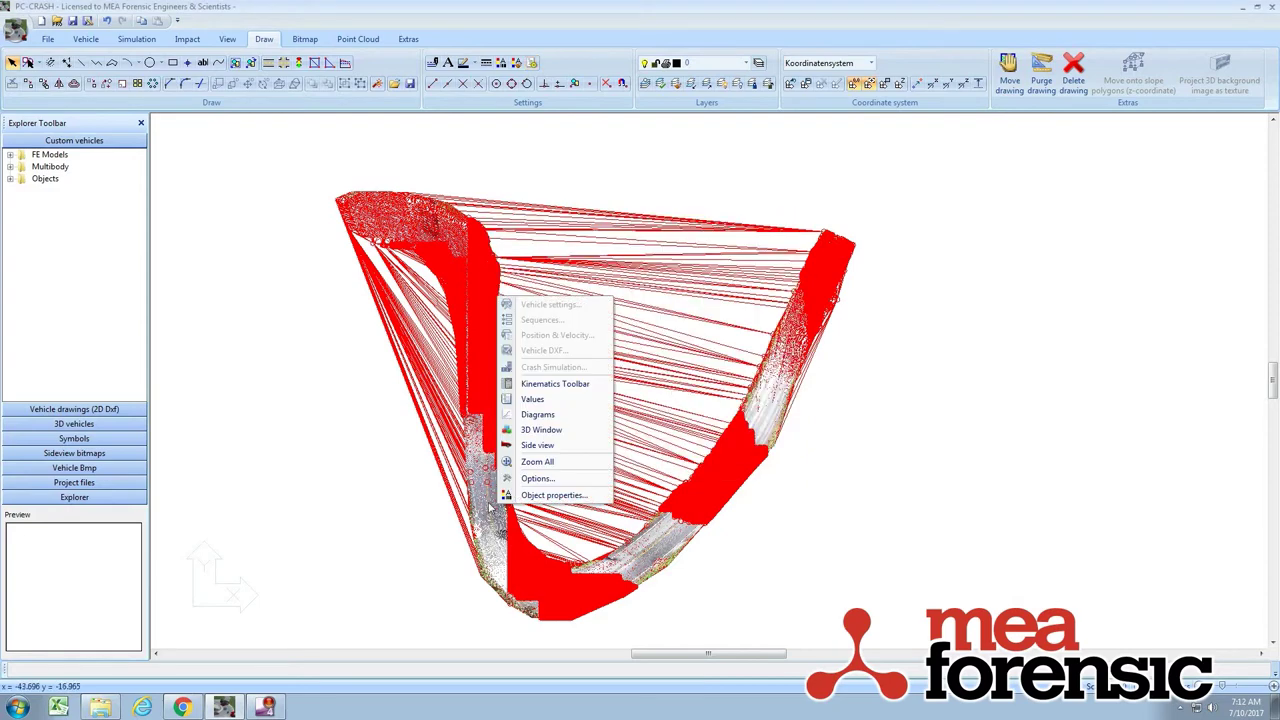
left_click(257, 424)
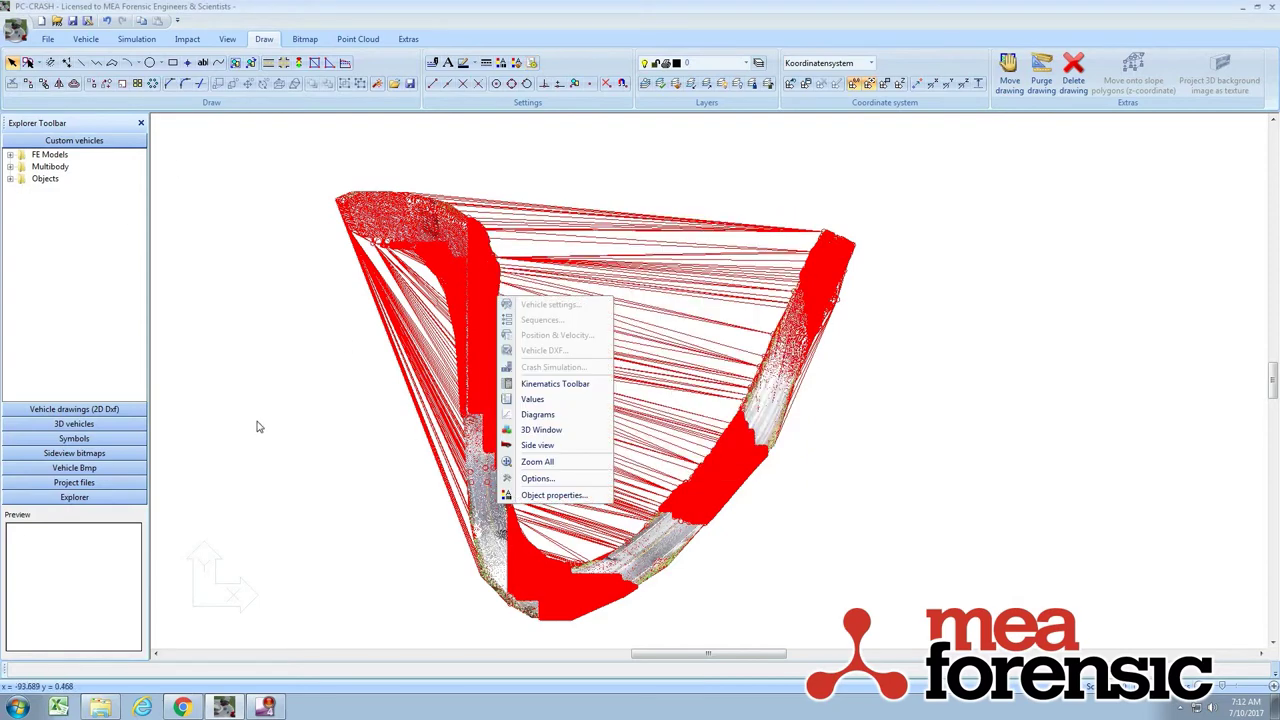
right_click(489, 516)
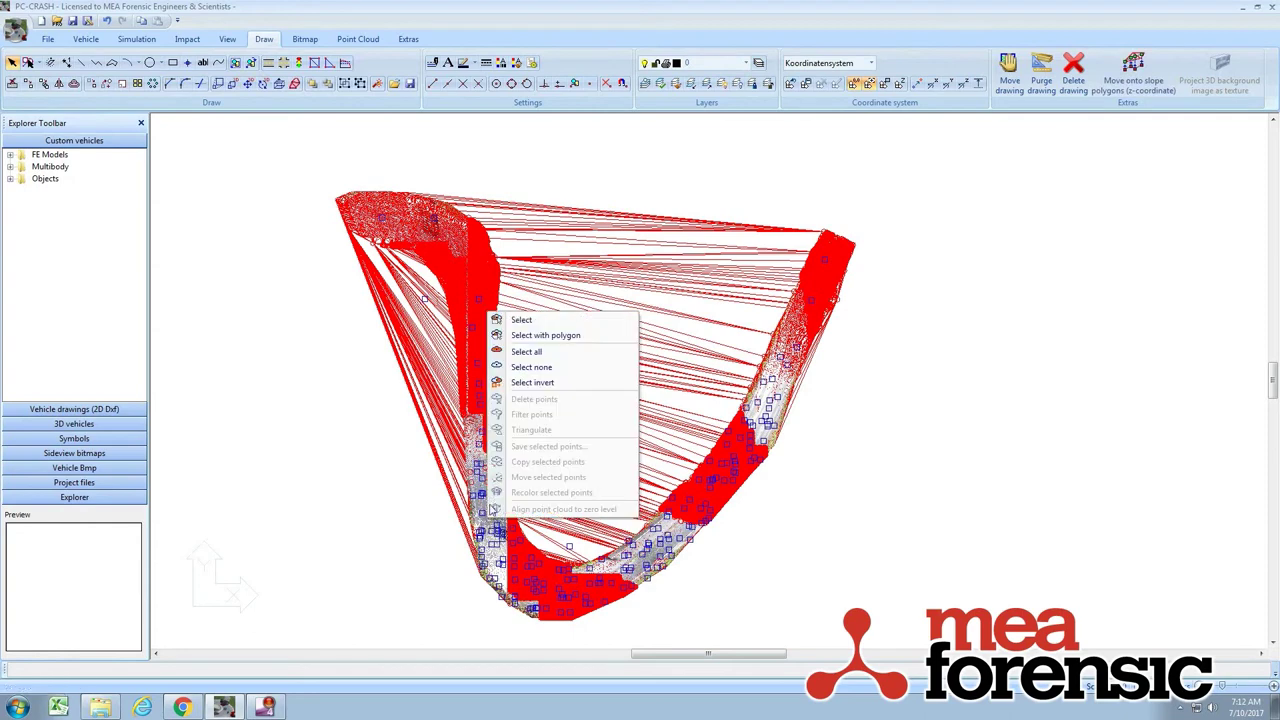
left_click(535, 352)
Triangulate the selected points again, use the triangulated area as slope polygons, and delete the existing slope polygons.
right_click(489, 513)
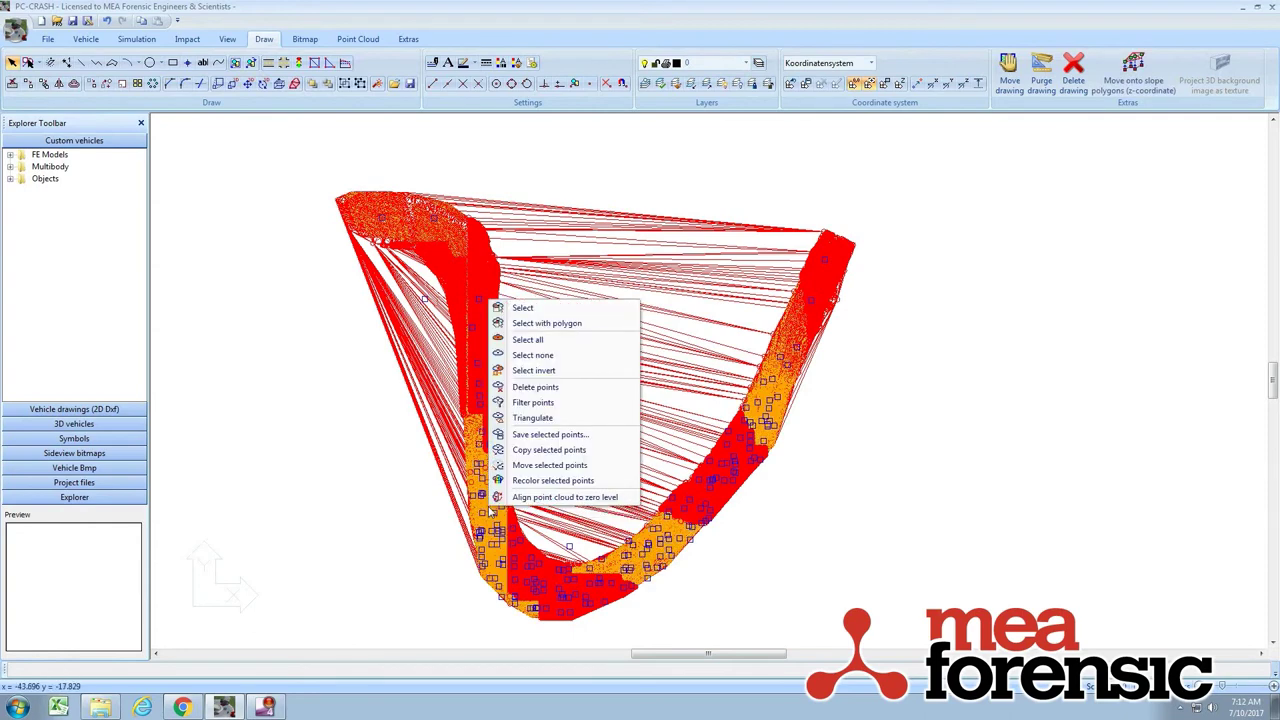
left_click(557, 418)
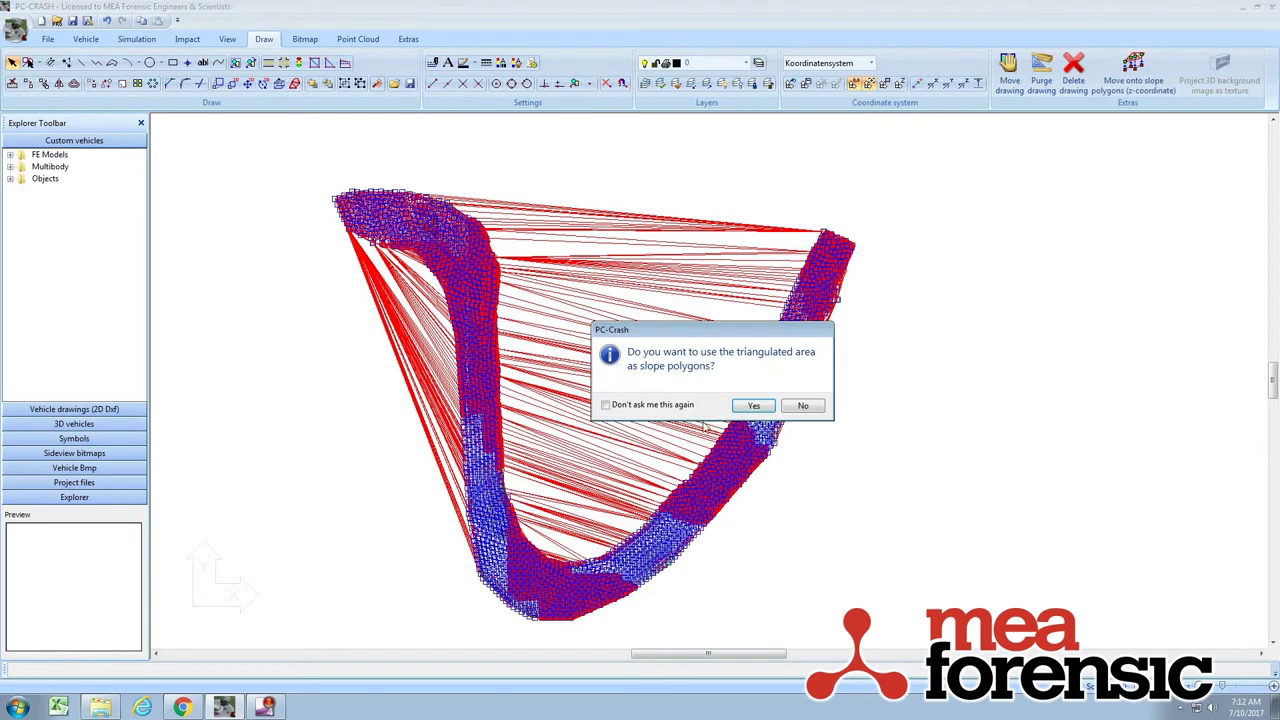
left_click(661, 410)
left_click(766, 410)
left_click(661, 406)
left_click(762, 407)
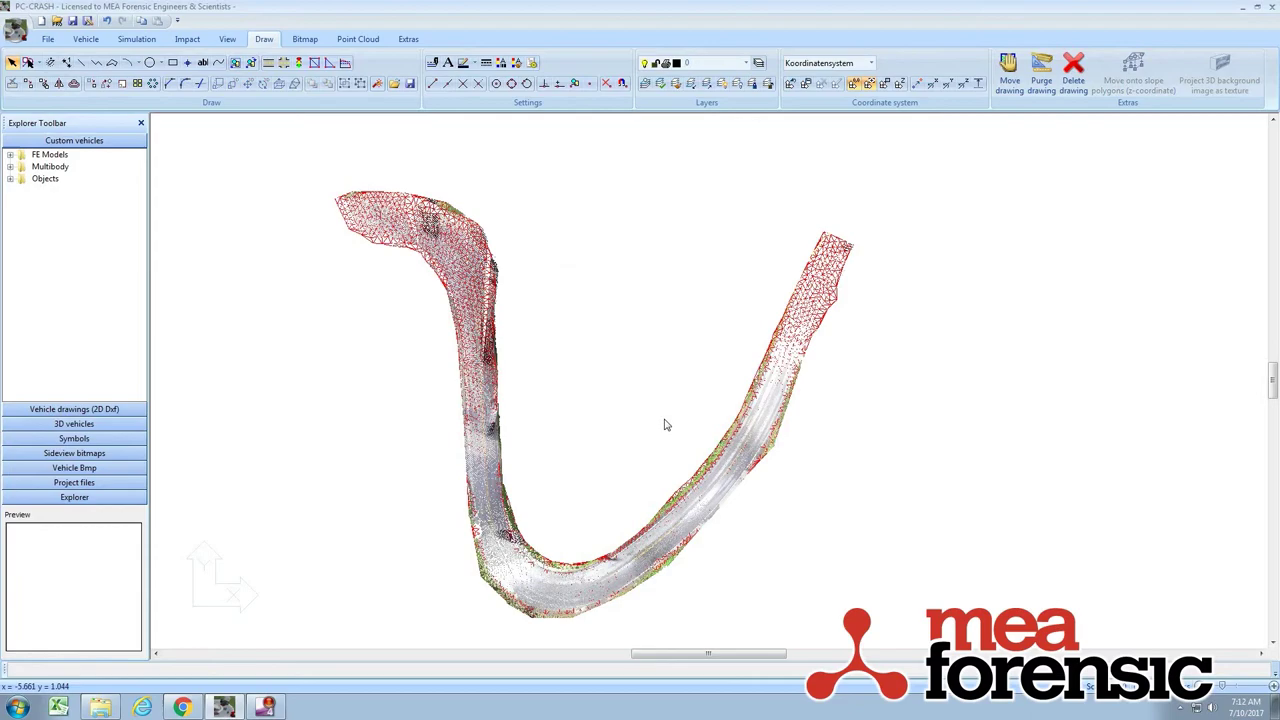
Examine the new triangulation along the road in the top view and around the curve in the 3D window.
scroll(523, 280, "up", 6)
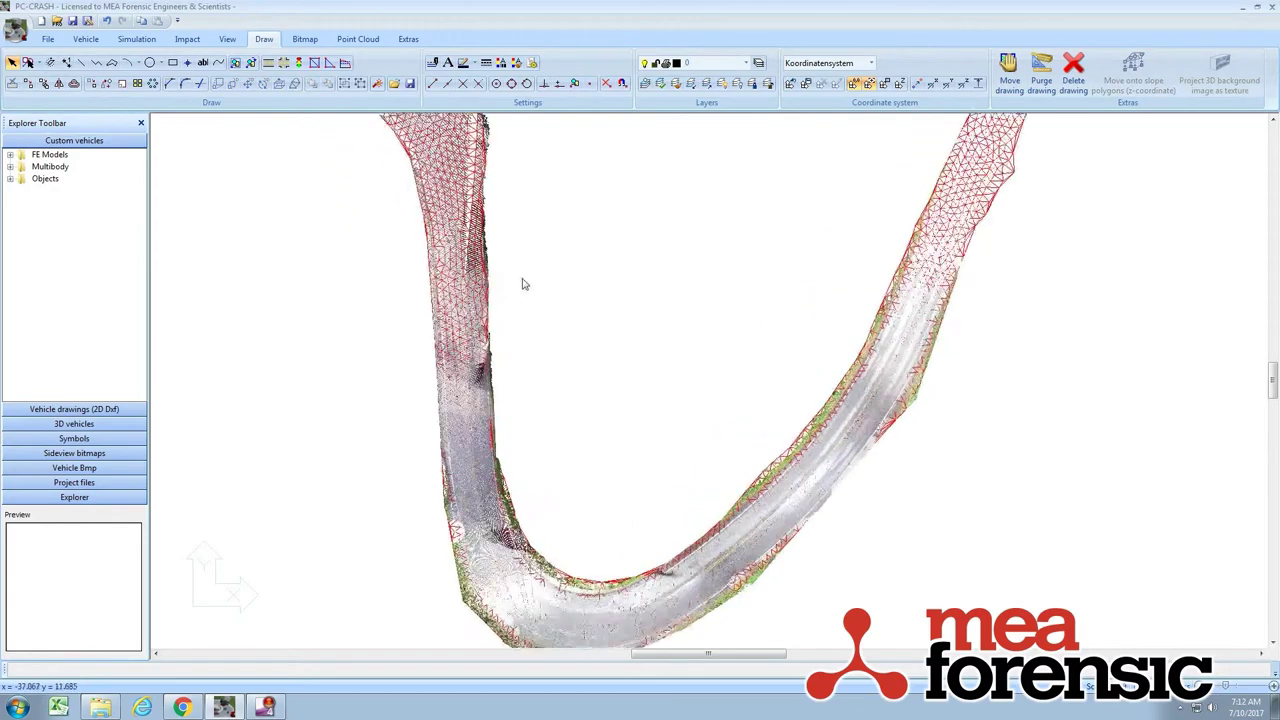
scroll(437, 246, "down", 1)
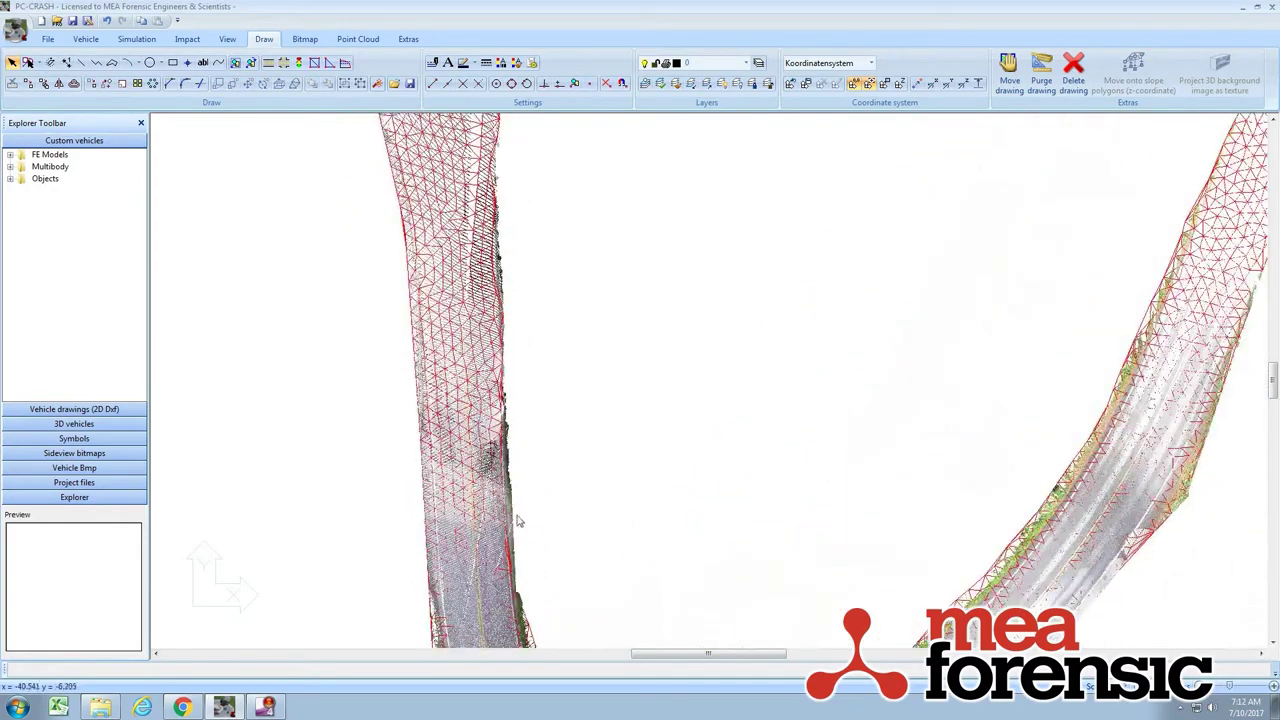
key("F9")
left_click_drag(574, 484, 858, 452)
scroll(722, 455, "up", 5)
left_click_drag(547, 427, 836, 530)
left_click_drag(945, 617, 792, 404)
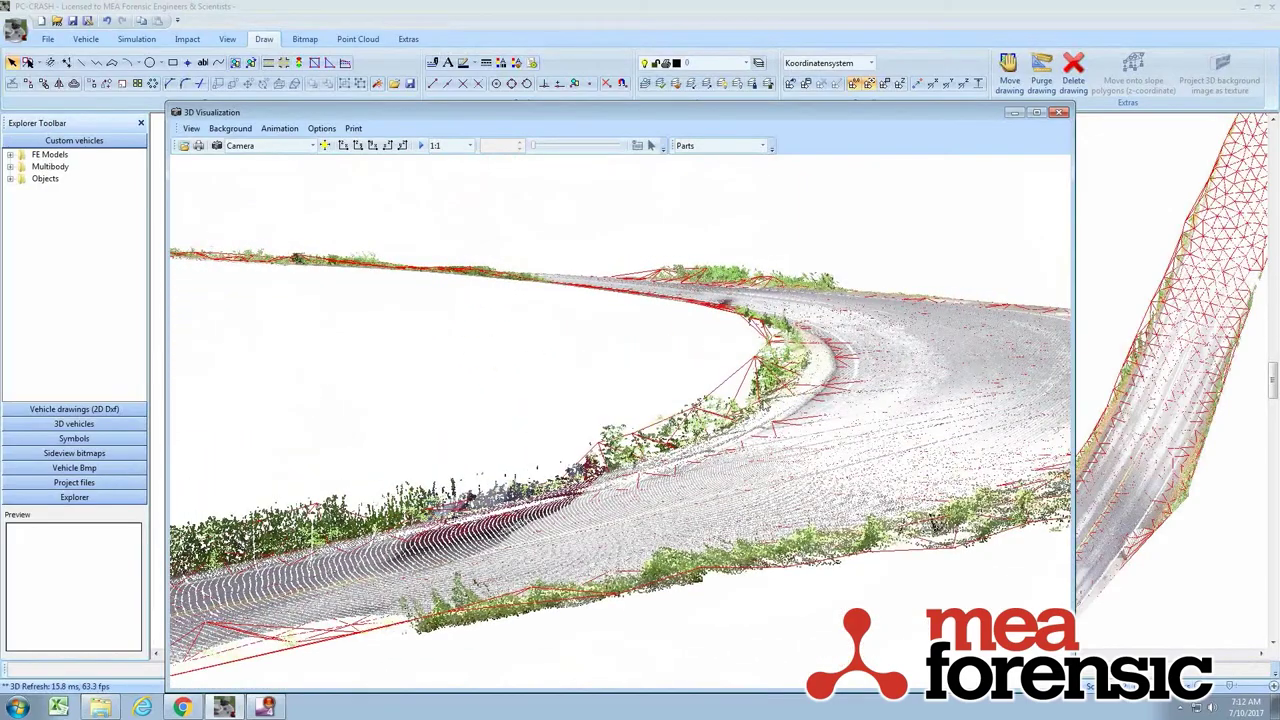
scroll(787, 398, "down", 1)
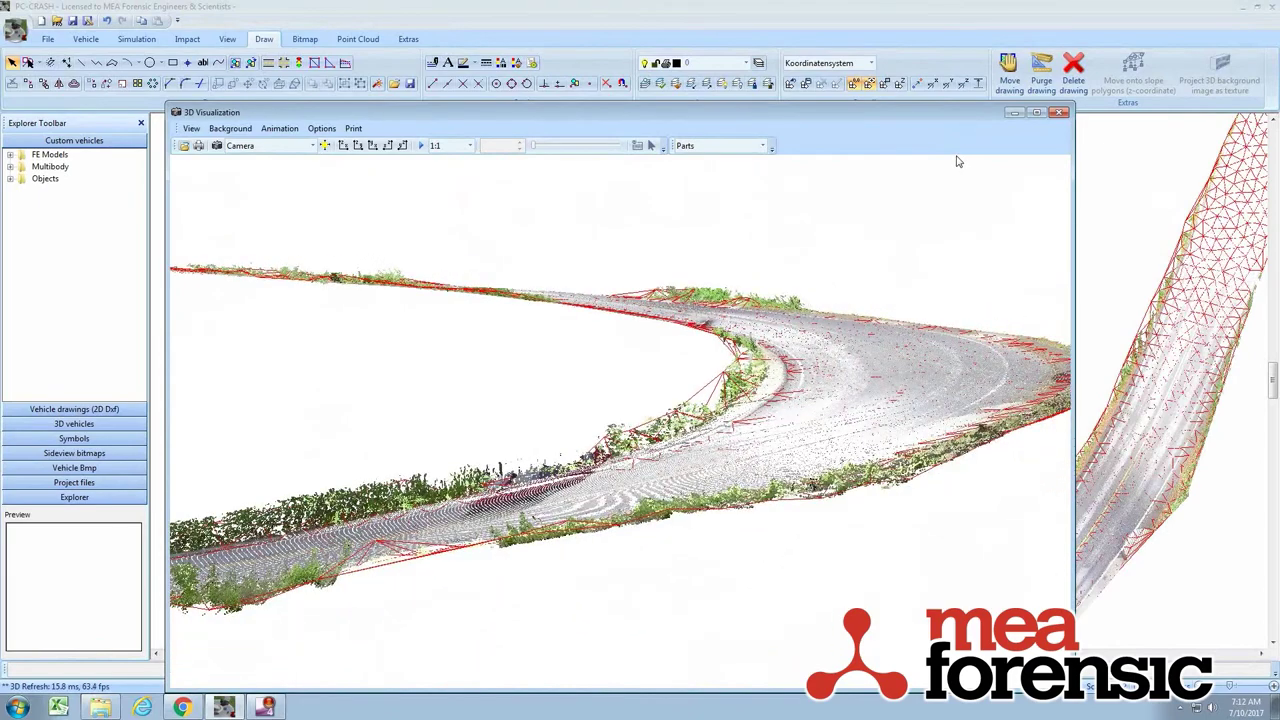